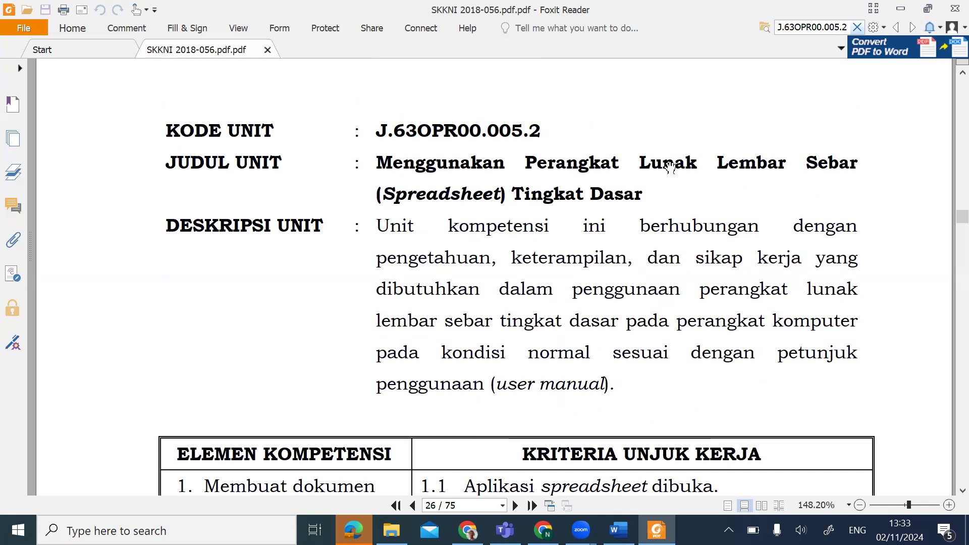
Step: Read the unit description and the performance criteria for the first competency element, Membuat dokumen
{"action": "scroll", "coordinate": [666, 169], "scroll_direction": "down", "scroll_amount": 1}
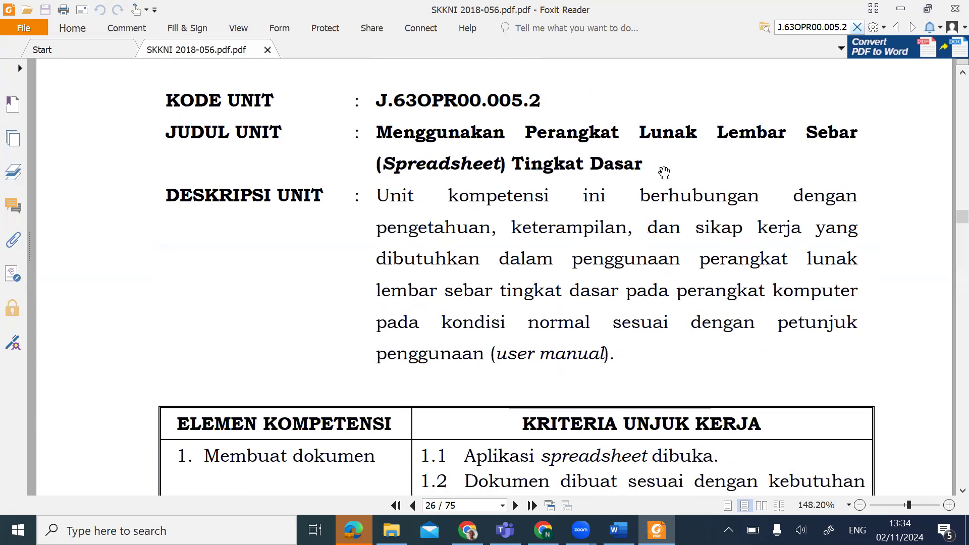
{"action": "scroll", "coordinate": [665, 172], "scroll_direction": "down", "scroll_amount": 3}
{"action": "scroll", "coordinate": [665, 172], "scroll_direction": "down", "scroll_amount": 3}
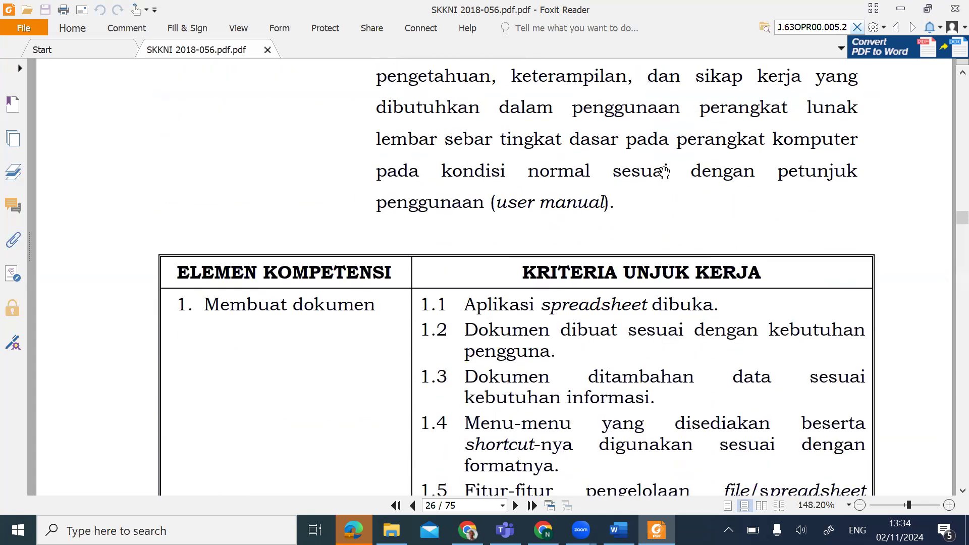
{"action": "scroll", "coordinate": [664, 172], "scroll_direction": "down", "scroll_amount": 3}
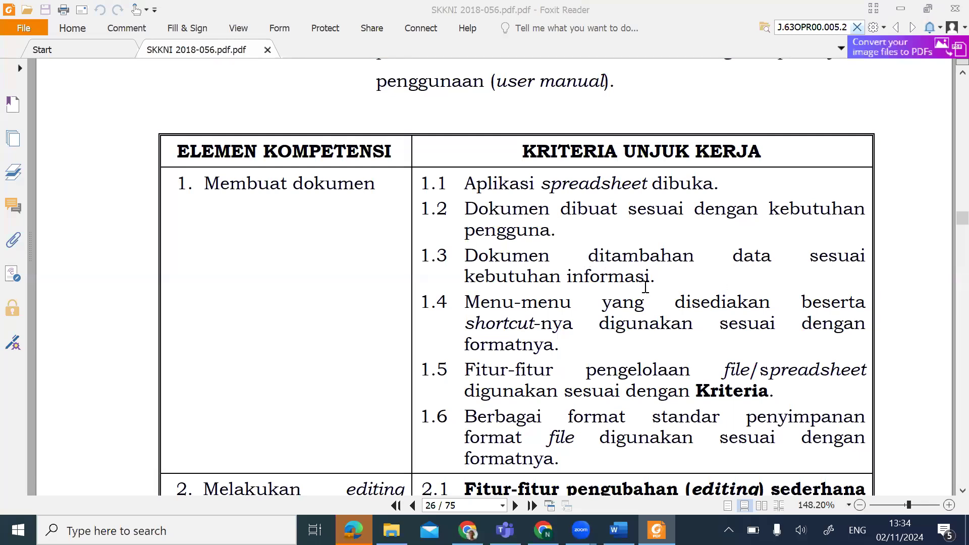
{"action": "scroll", "coordinate": [642, 286], "scroll_direction": "down", "scroll_amount": 1}
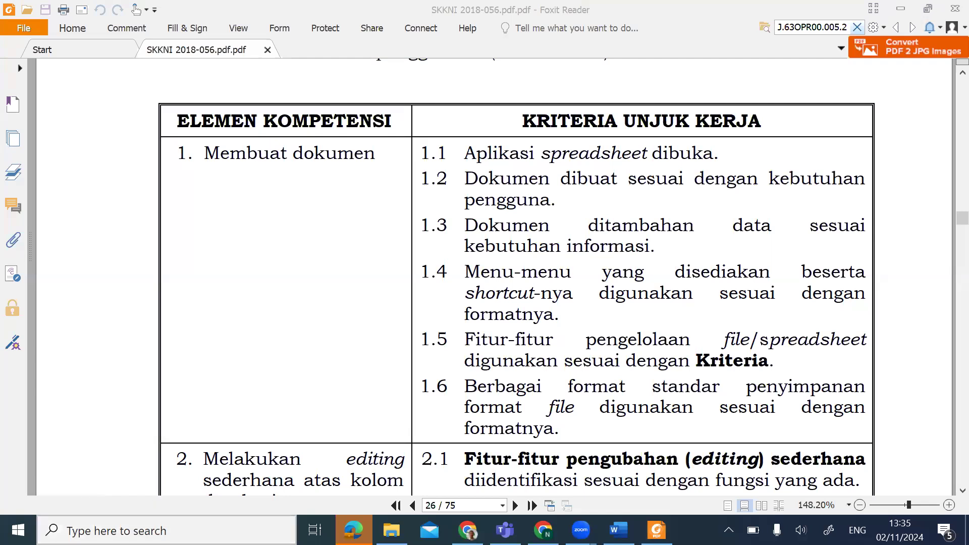
Step: Switch to Excel and create a blank workbook
{"action": "left_click", "coordinate": [167, 531]}
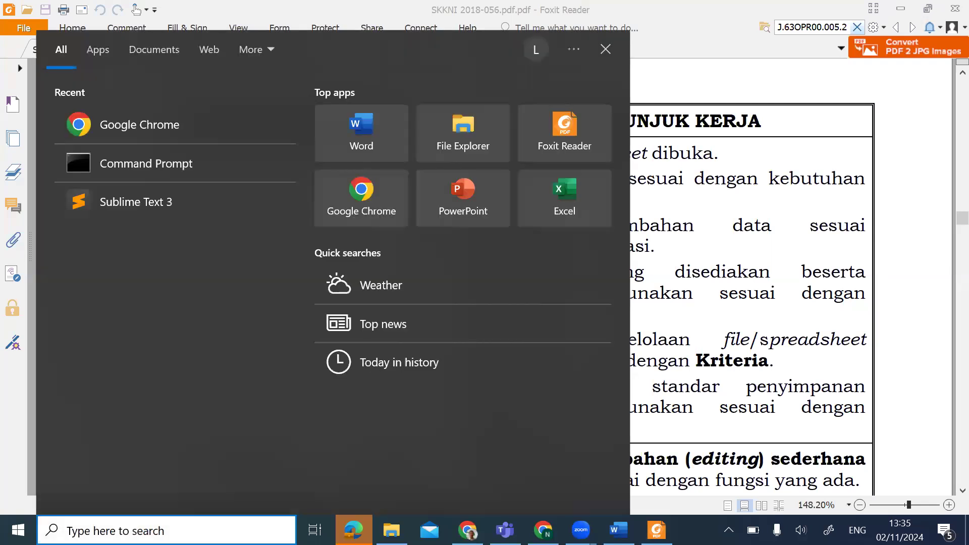
{"action": "left_click", "coordinate": [555, 224]}
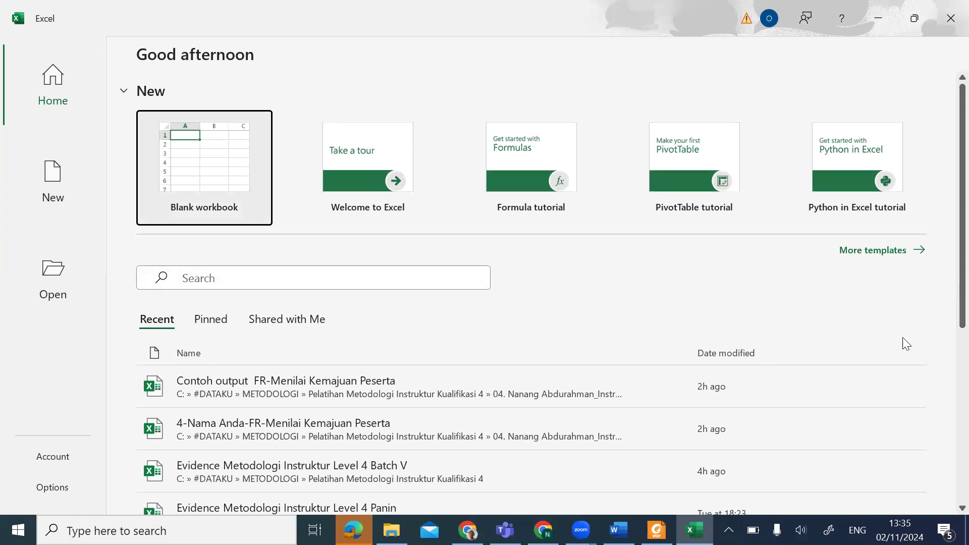
{"action": "left_click", "coordinate": [209, 197]}
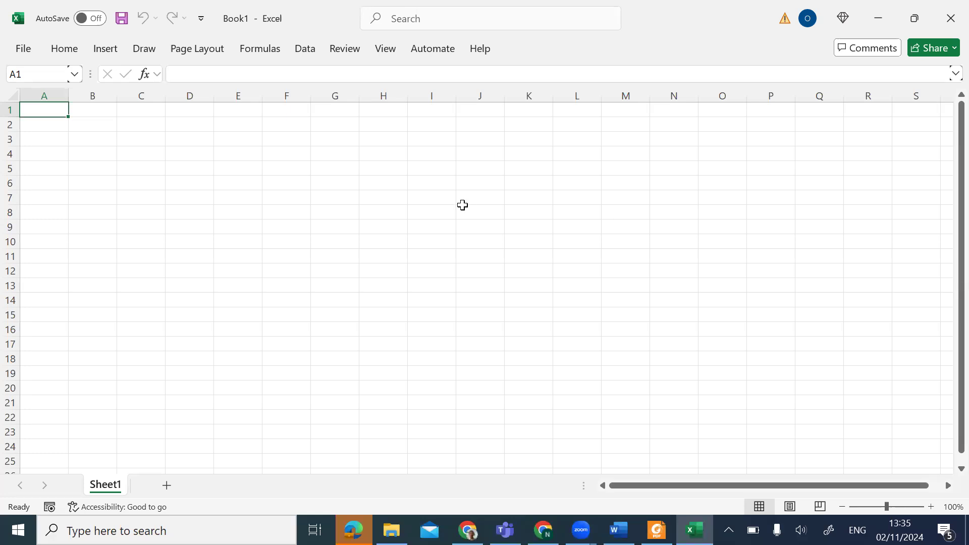
{"action": "left_click", "coordinate": [424, 196]}
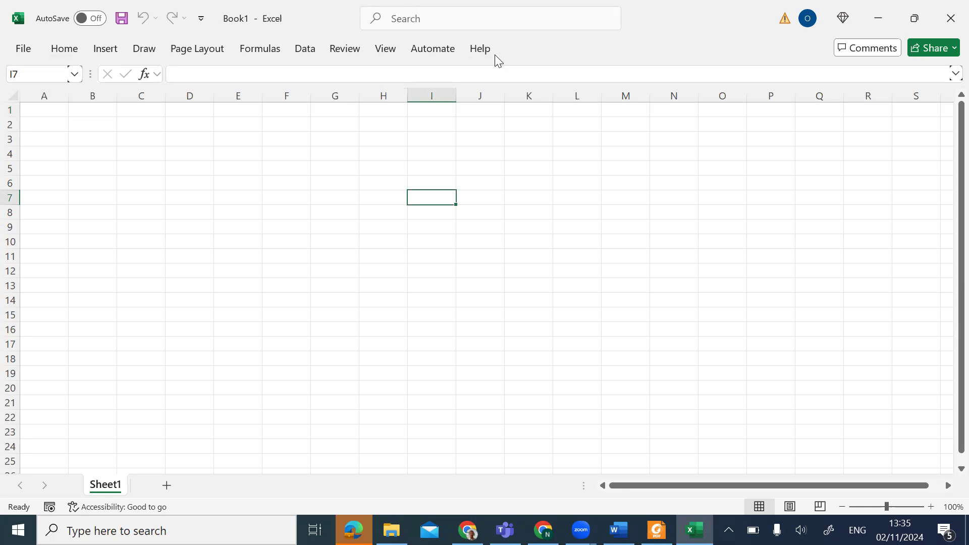
Step: Keep the full ribbon permanently displayed above the worksheet
{"action": "left_click", "coordinate": [68, 54]}
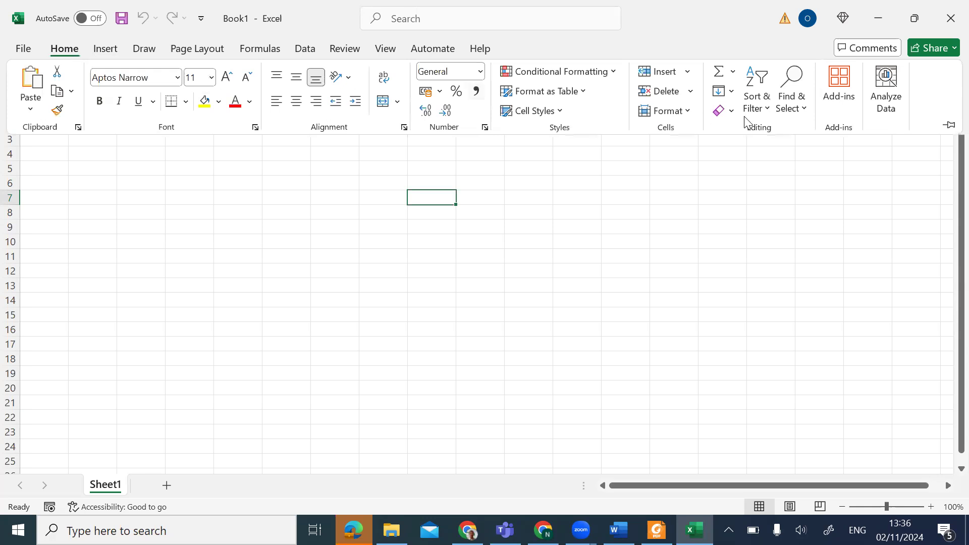
{"action": "left_click", "coordinate": [52, 48]}
{"action": "left_click", "coordinate": [52, 48]}
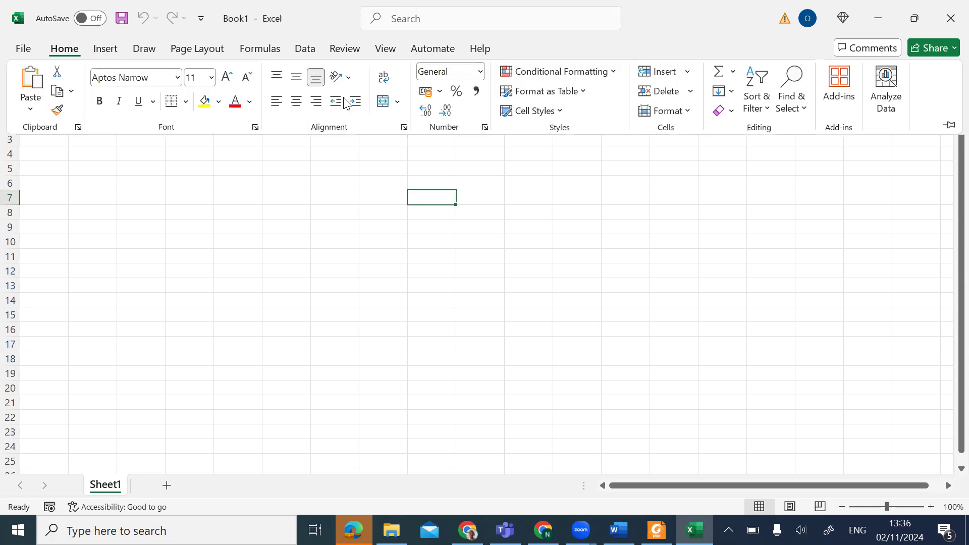
{"action": "left_click", "coordinate": [950, 126]}
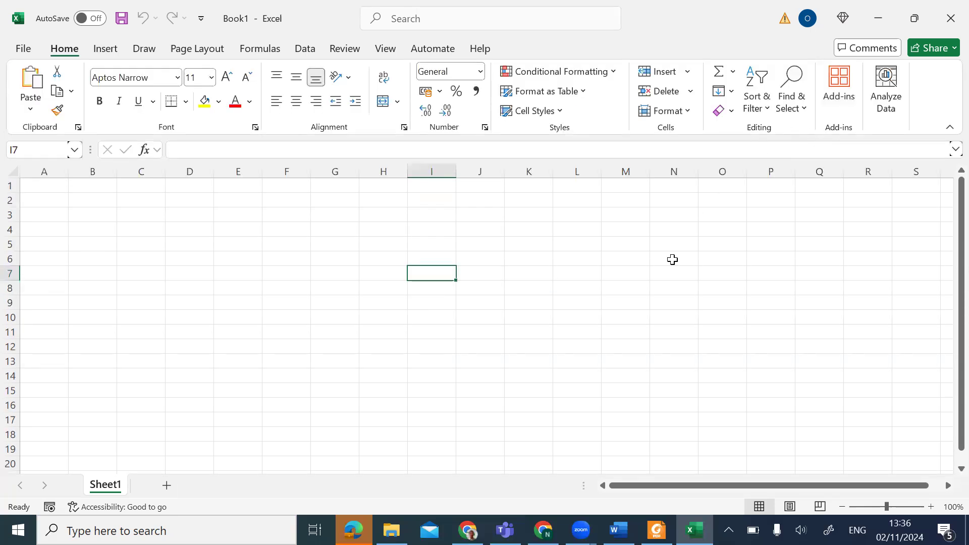
{"action": "left_click", "coordinate": [303, 287]}
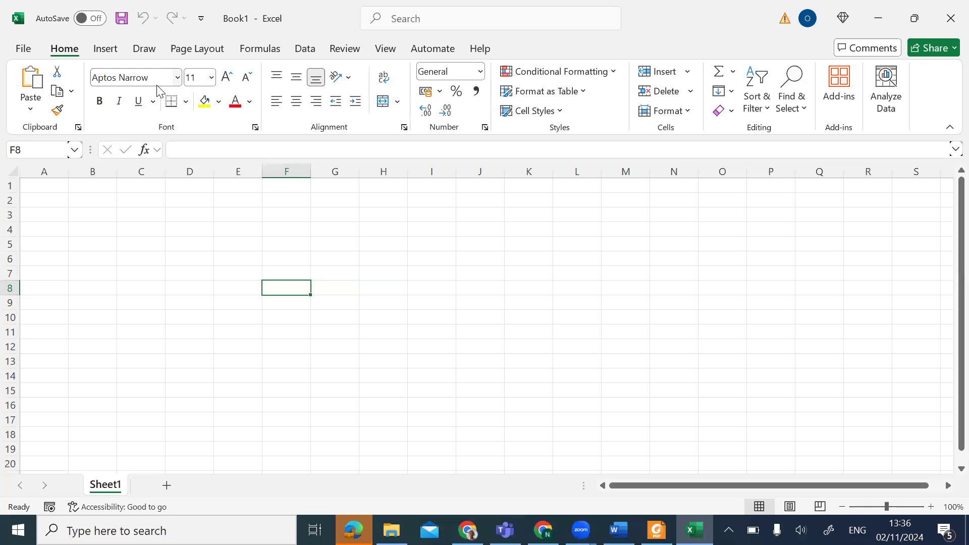
{"action": "left_click", "coordinate": [108, 57]}
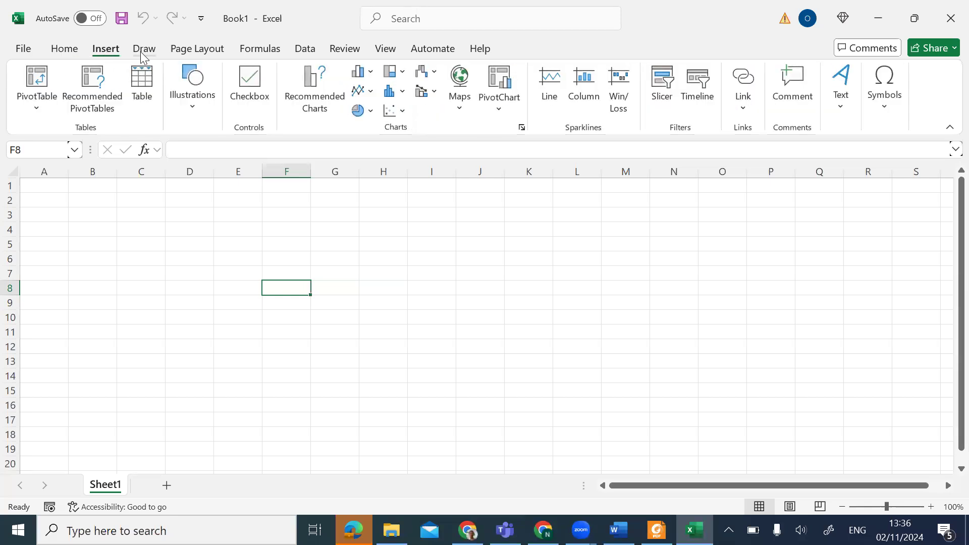
{"action": "left_click", "coordinate": [140, 51]}
{"action": "left_click", "coordinate": [100, 50]}
{"action": "left_click", "coordinate": [64, 48]}
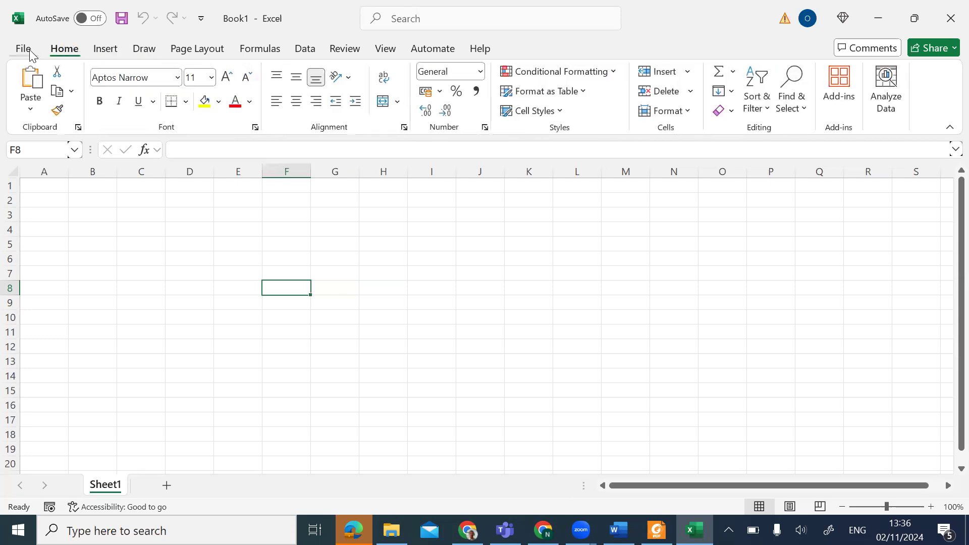
{"action": "left_click", "coordinate": [23, 48]}
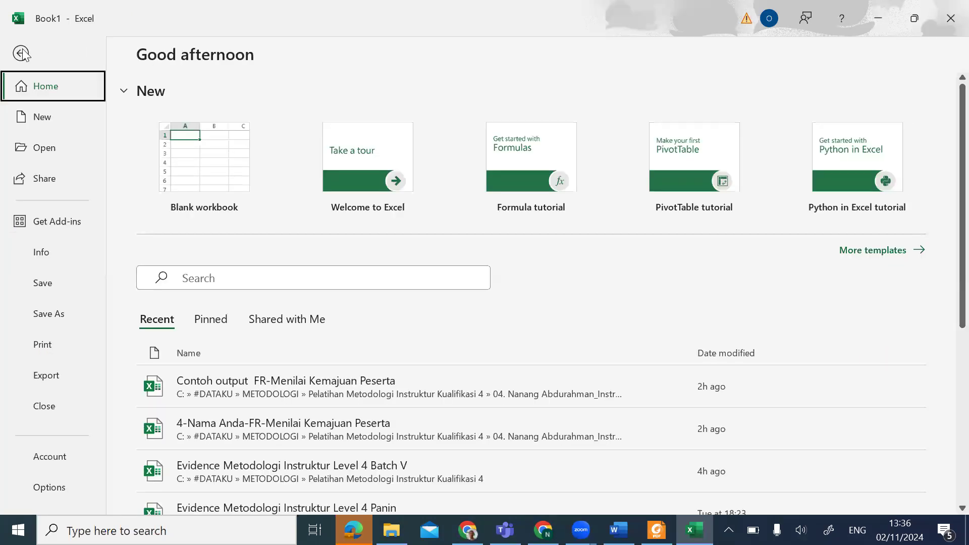
{"action": "left_click", "coordinate": [20, 53]}
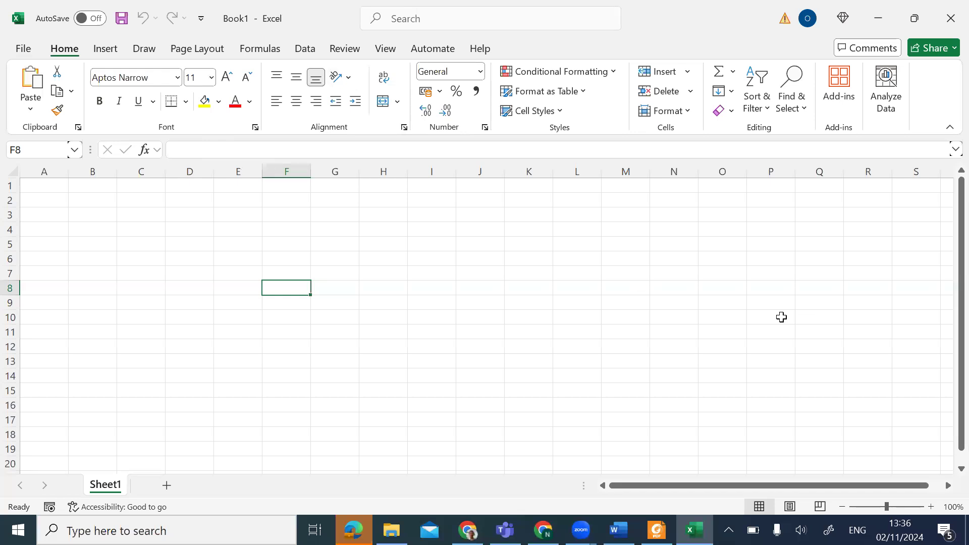
Step: Enter the heading Fungsi in cell B4
{"action": "left_click", "coordinate": [120, 243]}
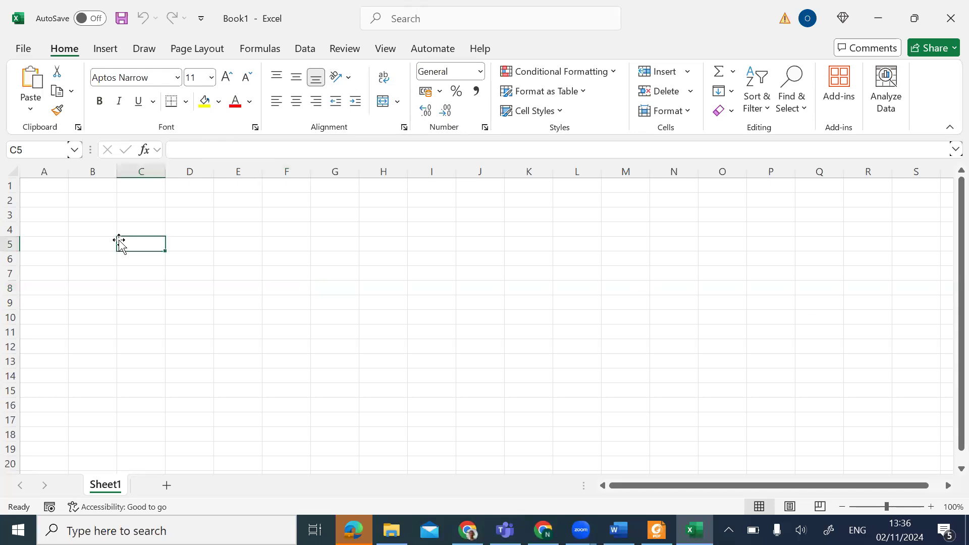
{"action": "left_click", "coordinate": [98, 226]}
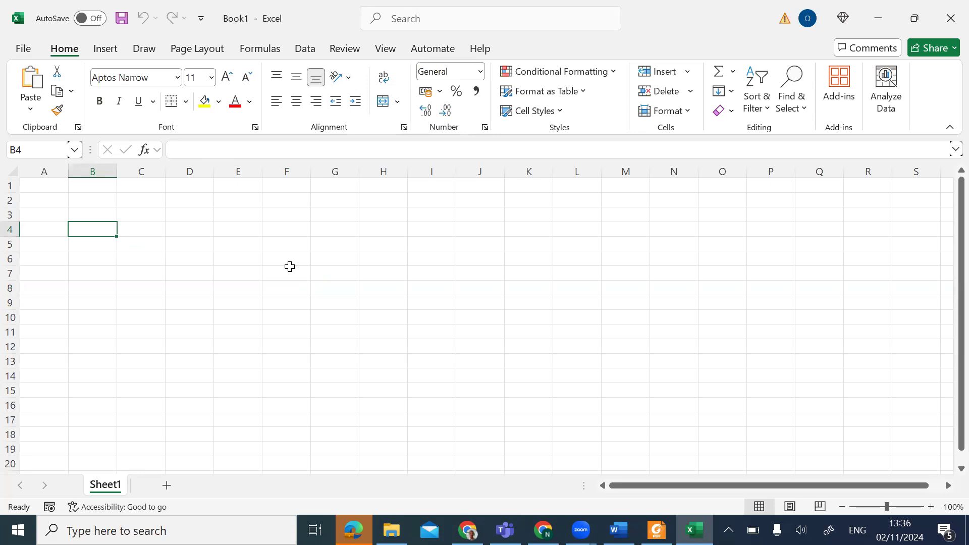
{"action": "type", "text": "Fungsu"}
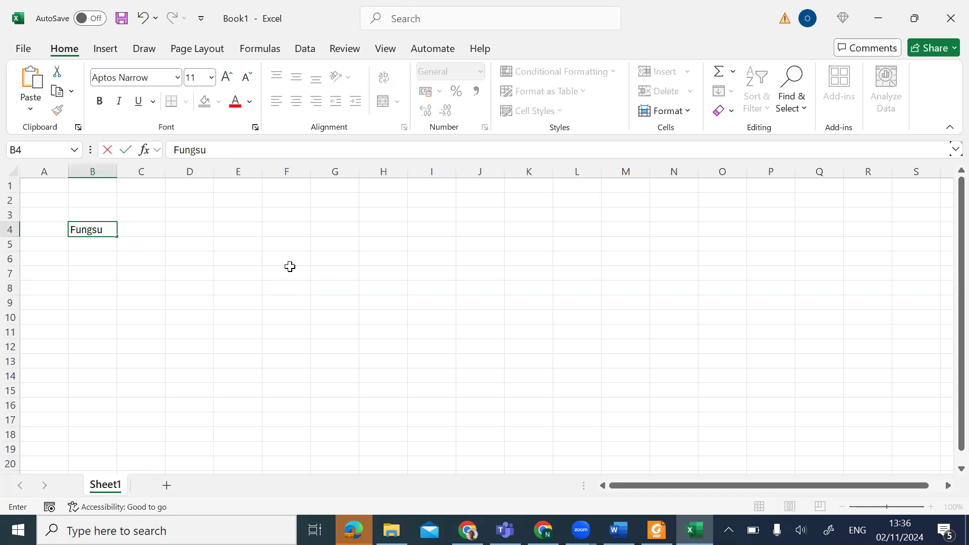
{"action": "key", "text": "BackSpace"}
{"action": "type", "text": "i"}
{"action": "key", "text": "Return"}
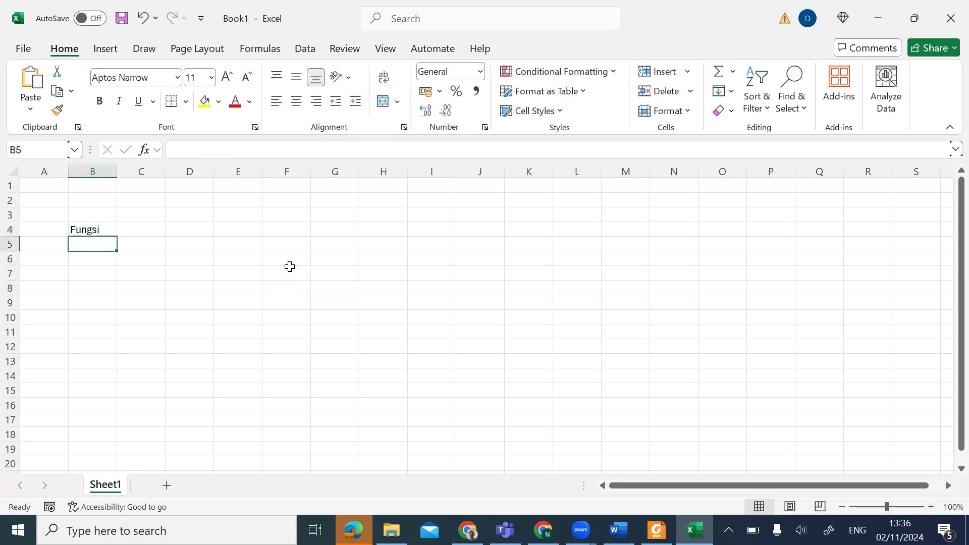
Step: List the function names Sum, Min and Average in cells B5 to B7 below the heading
{"action": "type", "text": "Su"}
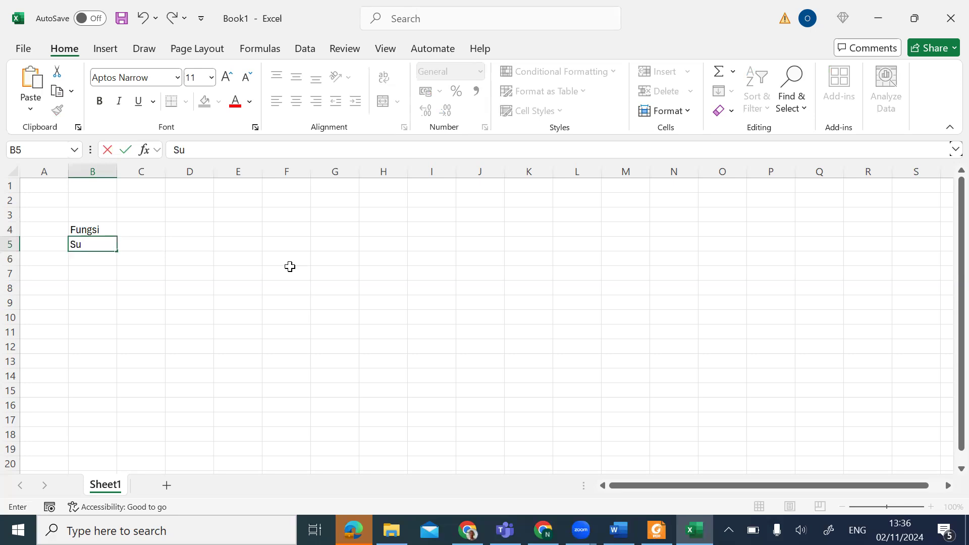
{"action": "type", "text": "m"}
{"action": "key", "text": "Return"}
{"action": "type", "text": "Min"}
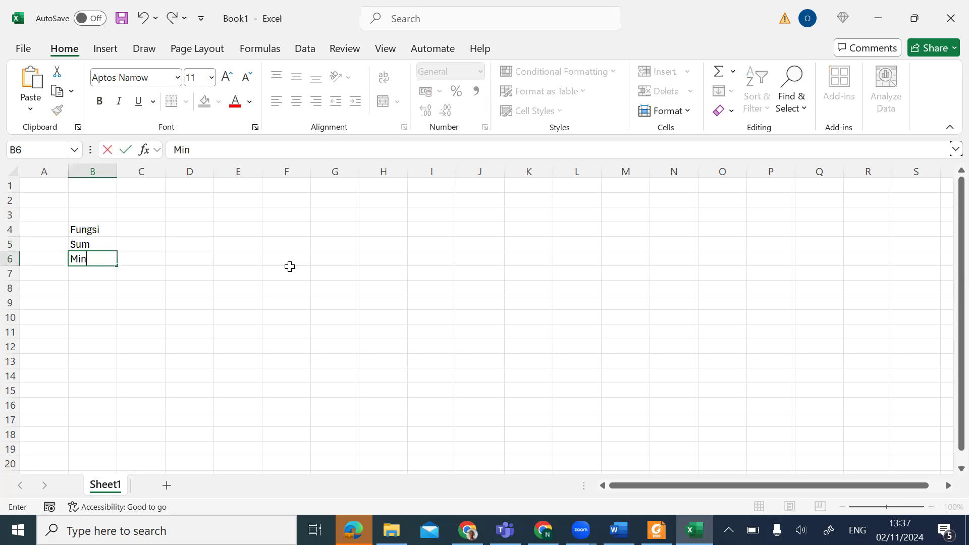
{"action": "key", "text": "Return"}
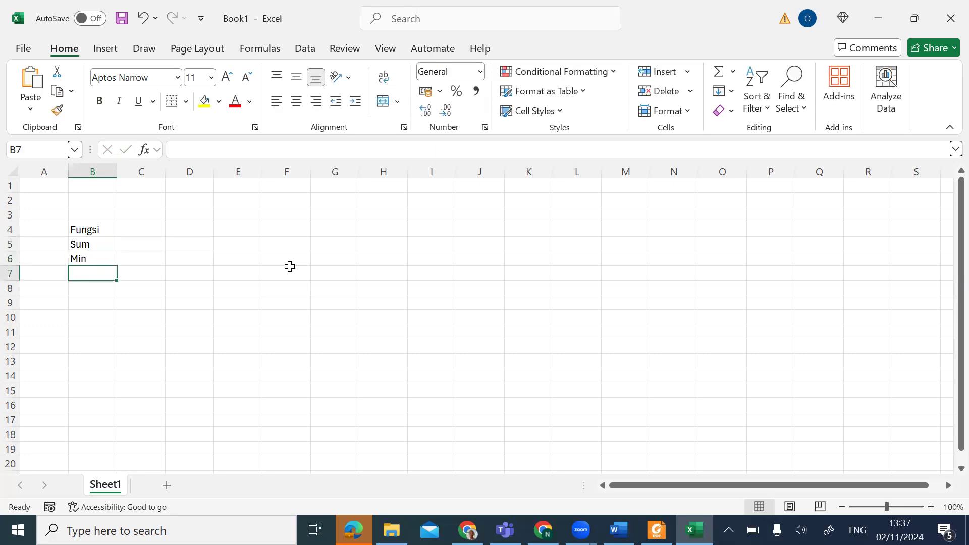
{"action": "type", "text": "A"}
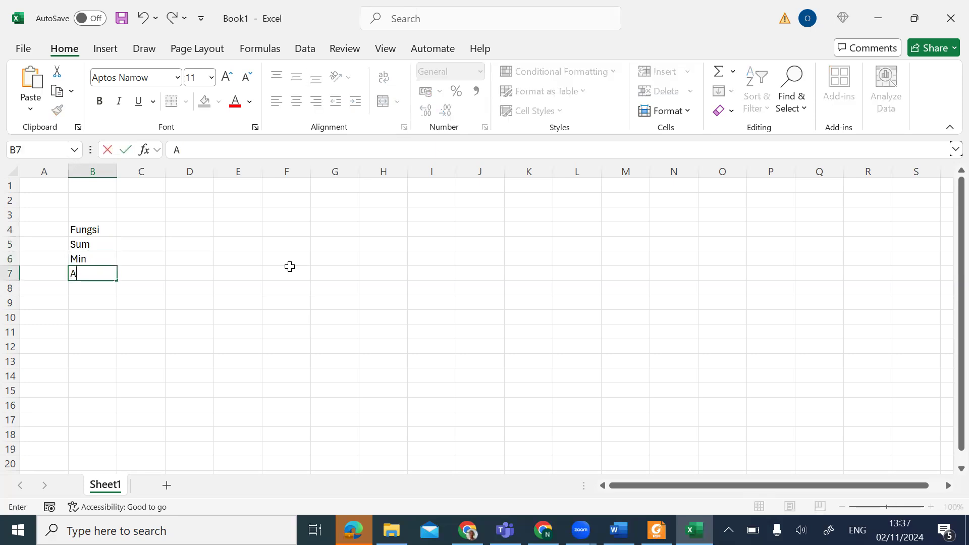
{"action": "type", "text": "verage"}
{"action": "key", "text": "Return"}
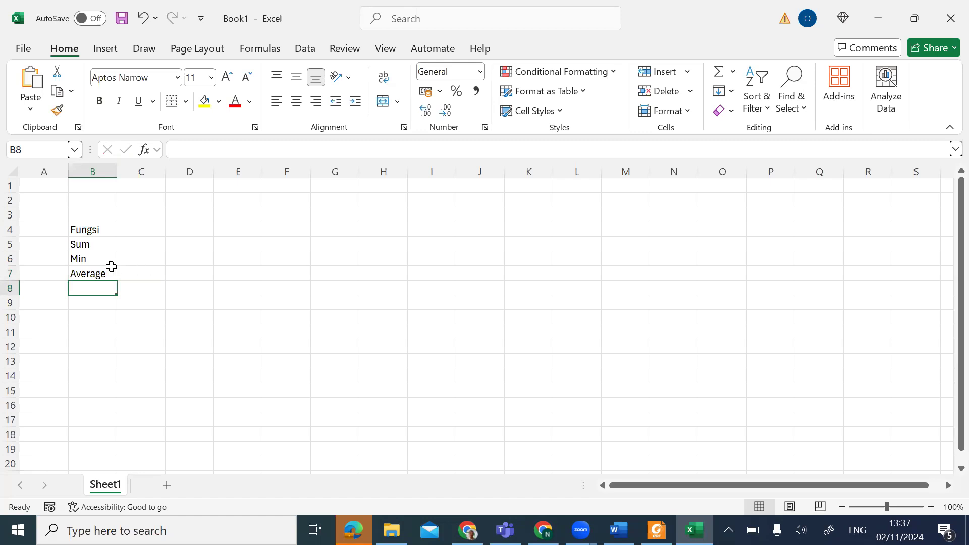
Step: Move Average down to B8 and enter Max in B7, between Min and Average
{"action": "left_click", "coordinate": [94, 276]}
{"action": "left_click_drag", "start_coordinate": [116, 280], "coordinate": [116, 293]}
{"action": "left_click", "coordinate": [106, 286]}
{"action": "left_click", "coordinate": [102, 273]}
{"action": "type", "text": "Ma"}
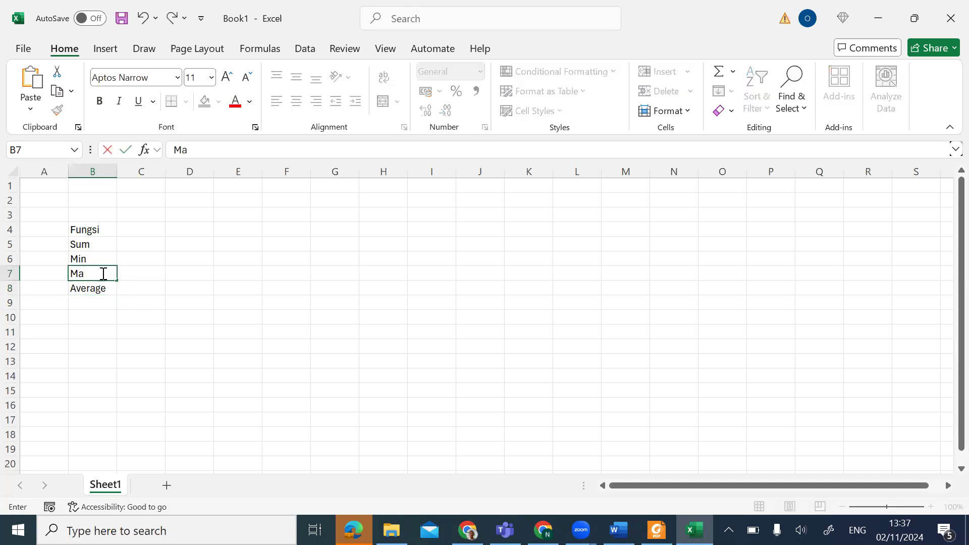
{"action": "key", "text": "Return"}
{"action": "key", "text": "Return"}
{"action": "left_click", "coordinate": [169, 256]}
{"action": "left_click_drag", "start_coordinate": [82, 248], "coordinate": [91, 289]}
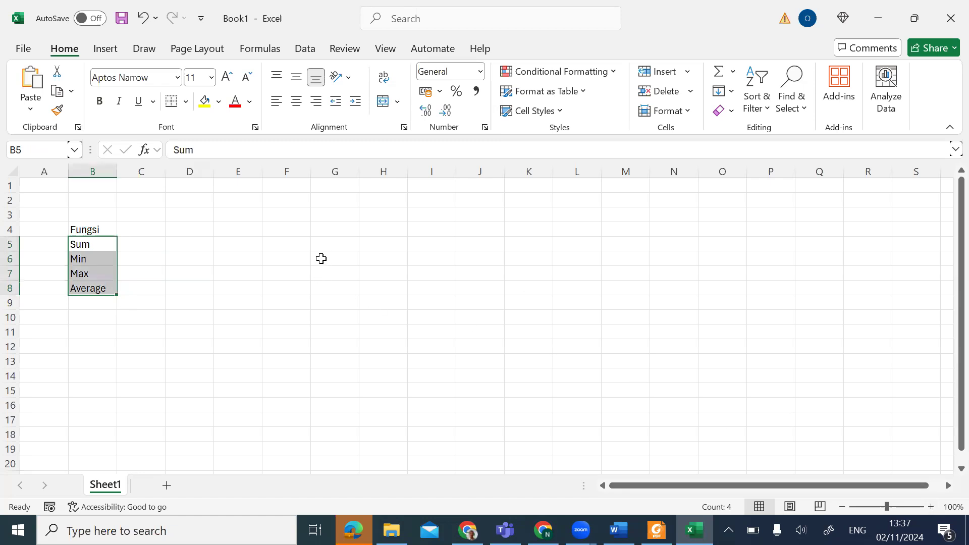
Step: Start a table header row in E3 with the column headings No, Nama and Bahasa
{"action": "left_click", "coordinate": [249, 221]}
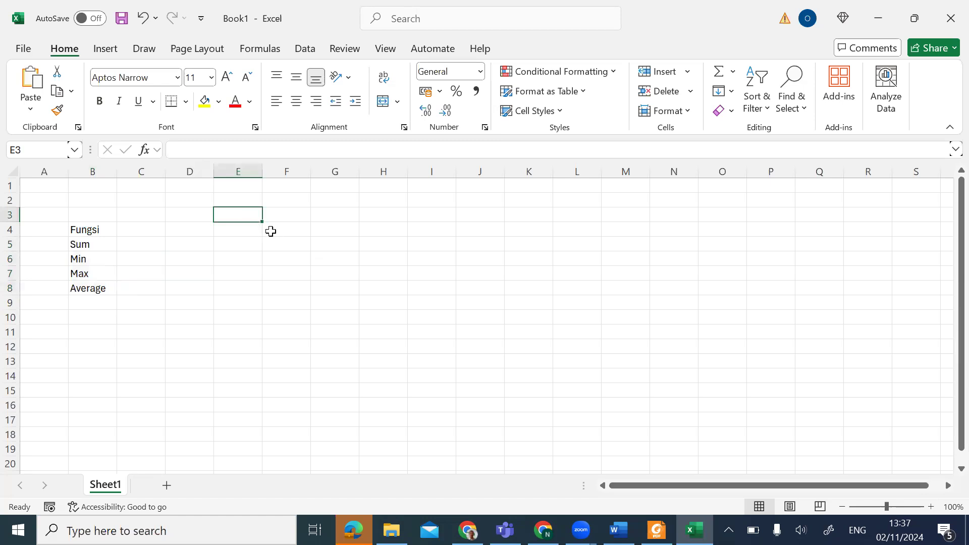
{"action": "type", "text": "No"}
{"action": "key", "text": "Tab"}
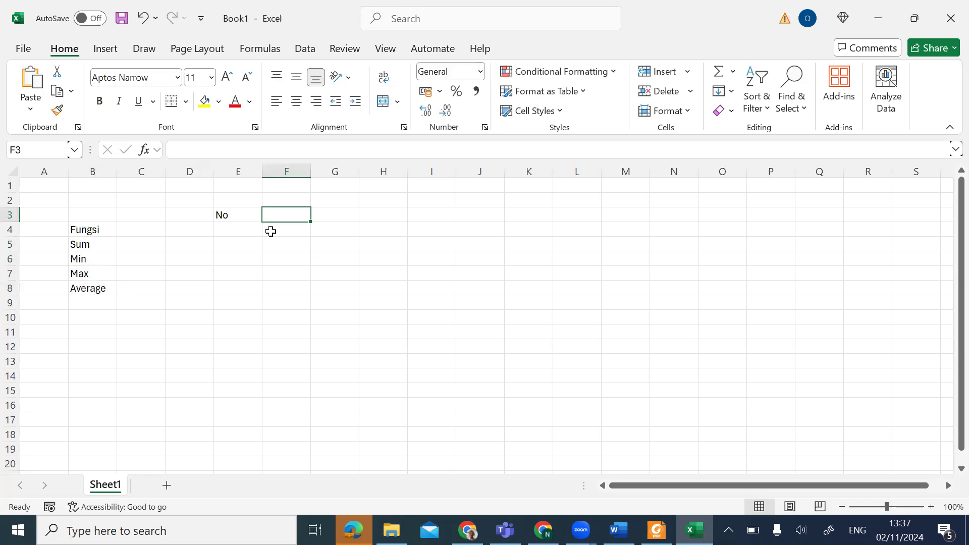
{"action": "type", "text": "Nama"}
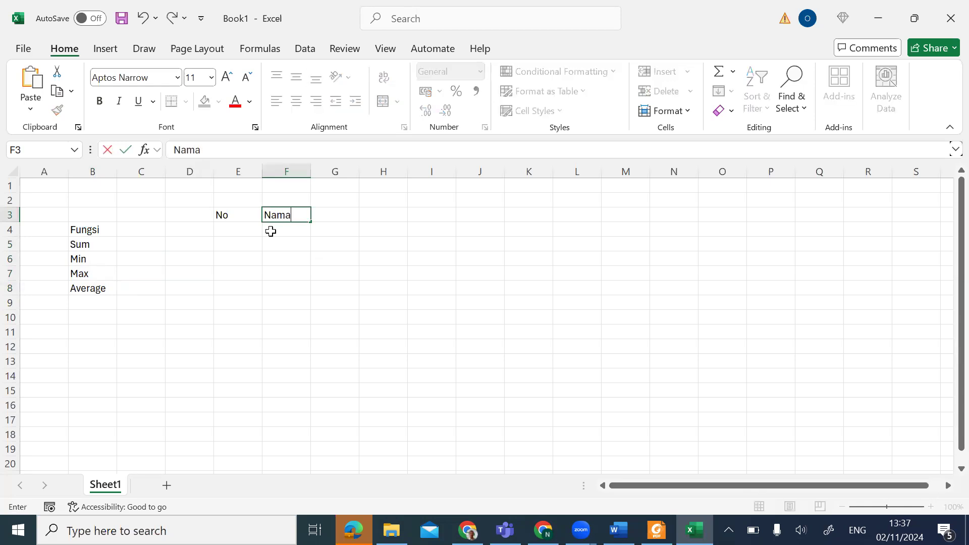
{"action": "key", "text": "Tab"}
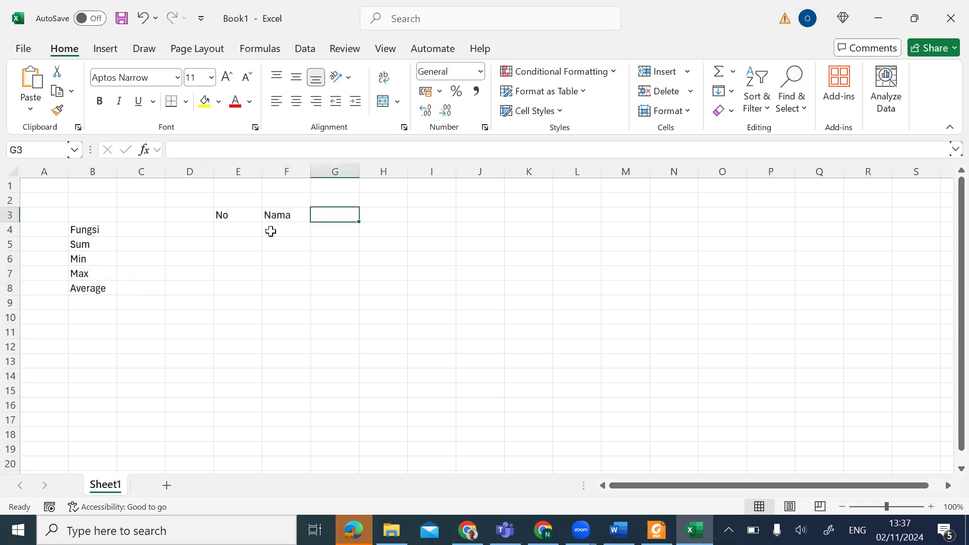
{"action": "type", "text": "Bhasa"}
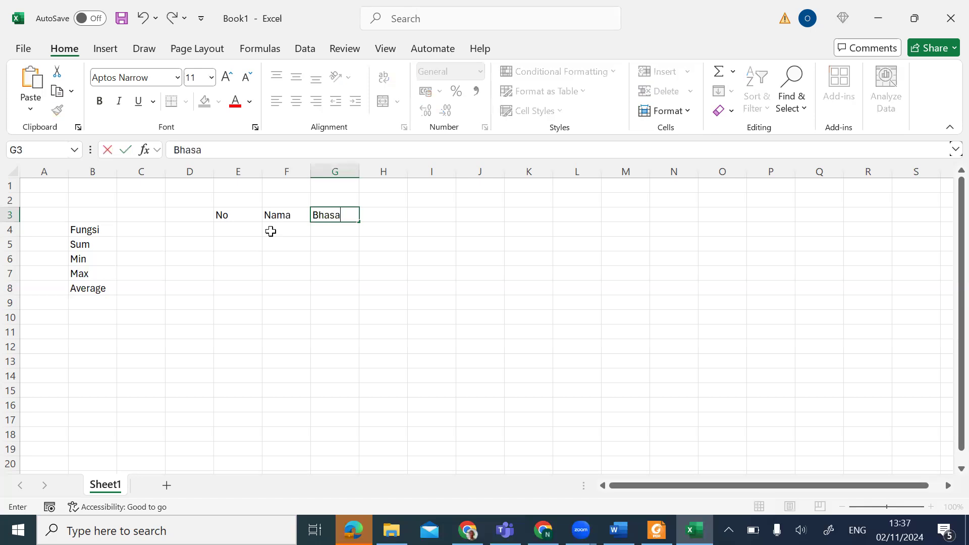
{"action": "key", "text": "BackSpace"}
{"action": "key", "text": "BackSpace"}
{"action": "key", "text": "BackSpace"}
{"action": "key", "text": "BackSpace"}
{"action": "type", "text": "ahasa"}
{"action": "key", "text": "Tab"}
Step: Add the headings IPA and Matematika in H3 and I3, and widen columns I and J
{"action": "type", "text": "I"}
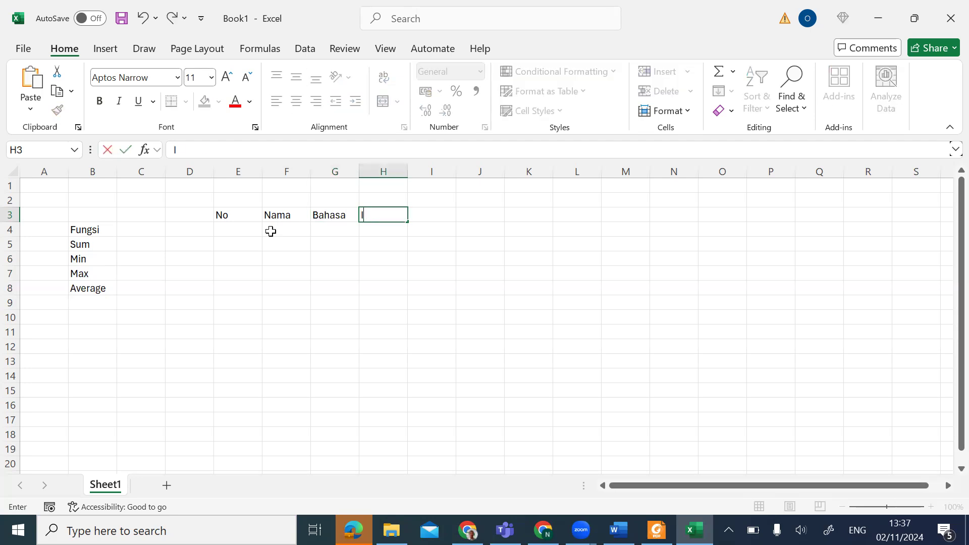
{"action": "type", "text": "PA"}
{"action": "key", "text": "Tab"}
{"action": "type", "text": "Matematika"}
{"action": "key", "text": "Return"}
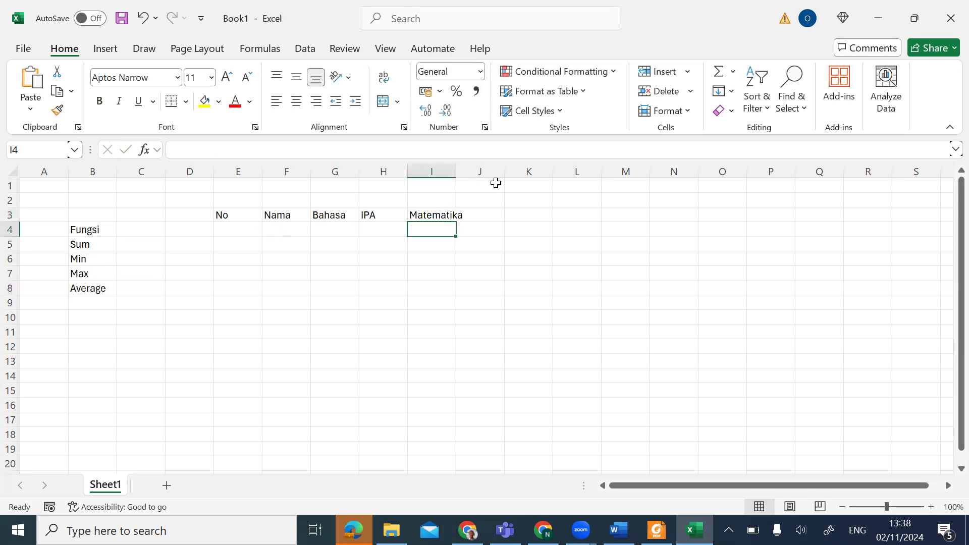
{"action": "left_click_drag", "start_coordinate": [456, 172], "coordinate": [588, 174]}
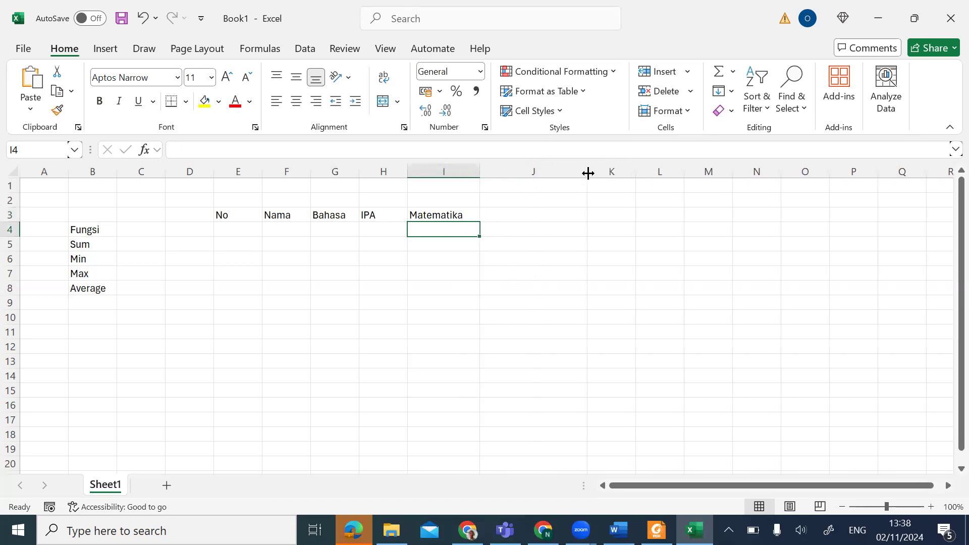
Step: Add the heading Jumlah Nilai in J3 and narrow column J to suit the text
{"action": "left_click", "coordinate": [538, 212]}
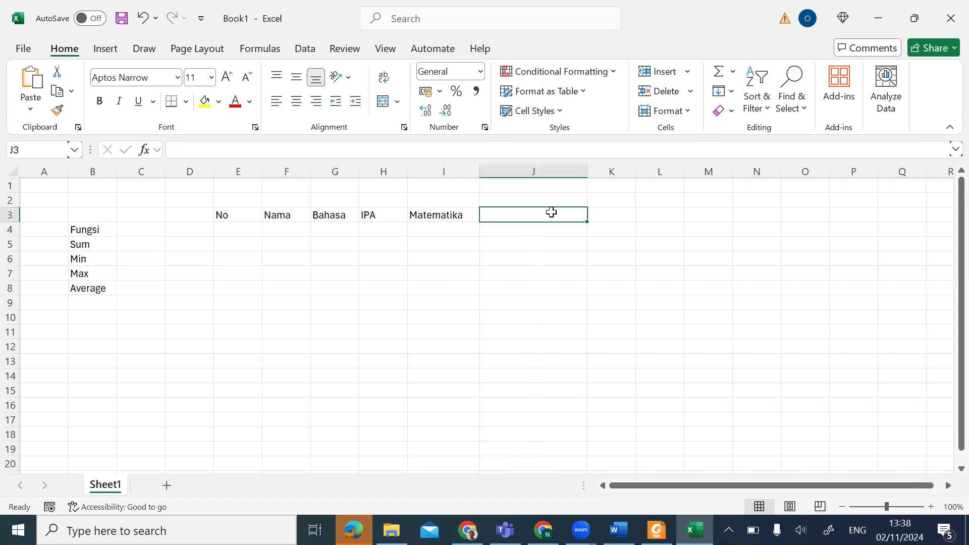
{"action": "type", "text": "Jumlah"}
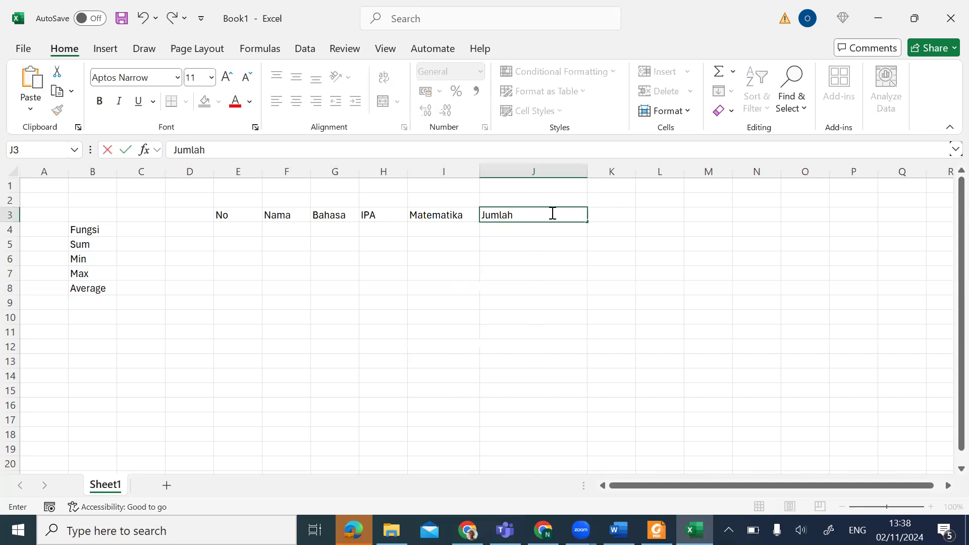
{"action": "type", "text": " Nila"}
{"action": "key", "text": "BackSpace"}
{"action": "key", "text": "BackSpace"}
{"action": "left_click", "coordinate": [591, 187]}
{"action": "left_click_drag", "start_coordinate": [587, 171], "coordinate": [553, 175]}
{"action": "left_click", "coordinate": [567, 201]}
Step: Add the heading Rata-rata in K3 and widen column K slightly to fit it
{"action": "left_click", "coordinate": [576, 216]}
{"action": "type", "text": "Rata"}
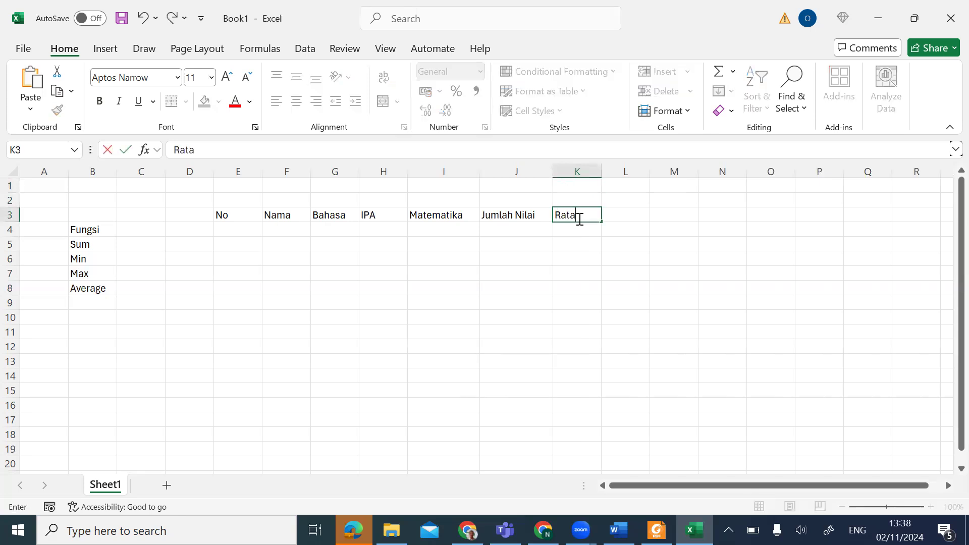
{"action": "type", "text": "-rata"}
{"action": "key", "text": "Return"}
{"action": "left_click_drag", "start_coordinate": [601, 171], "coordinate": [609, 170]}
Step: Add the headings Nilai Terkecil in L3 and Nilai Terbesar in M3, and widen columns L and M to fit
{"action": "left_click", "coordinate": [640, 221]}
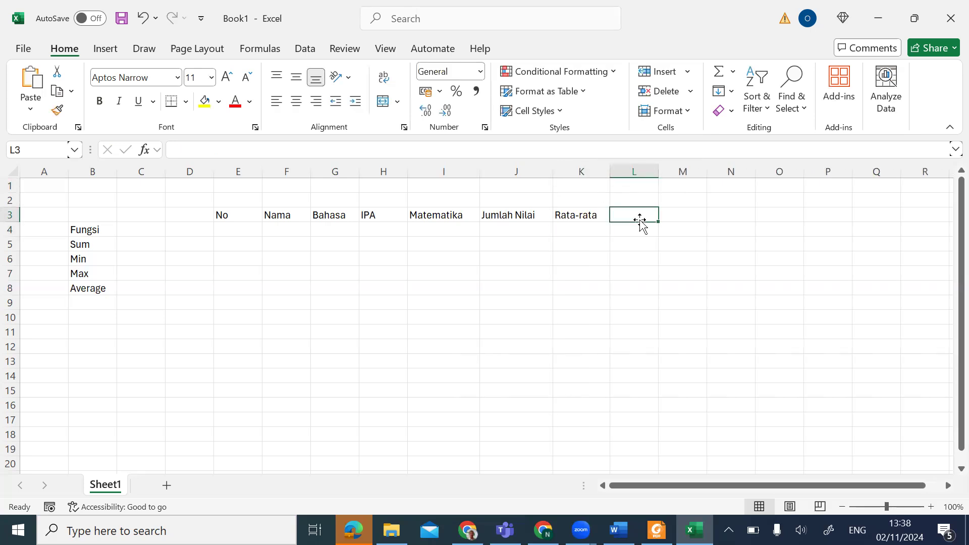
{"action": "type", "text": "Nilai"}
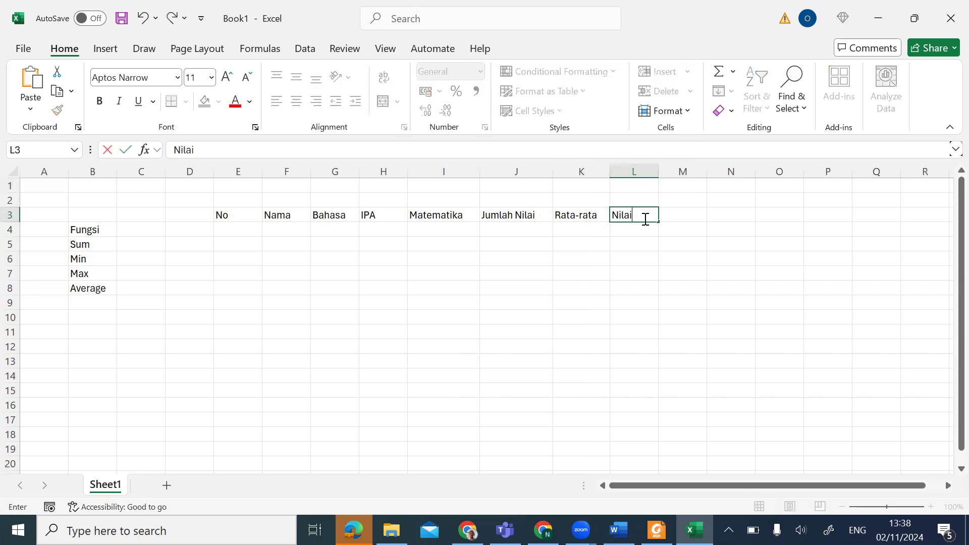
{"action": "type", "text": " Terkecil"}
{"action": "key", "text": "Return"}
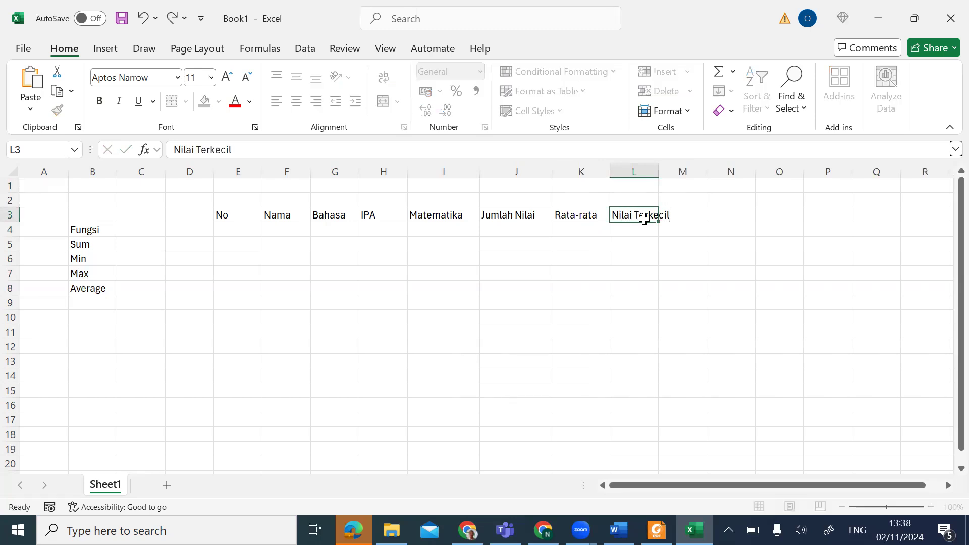
{"action": "left_click", "coordinate": [686, 220]}
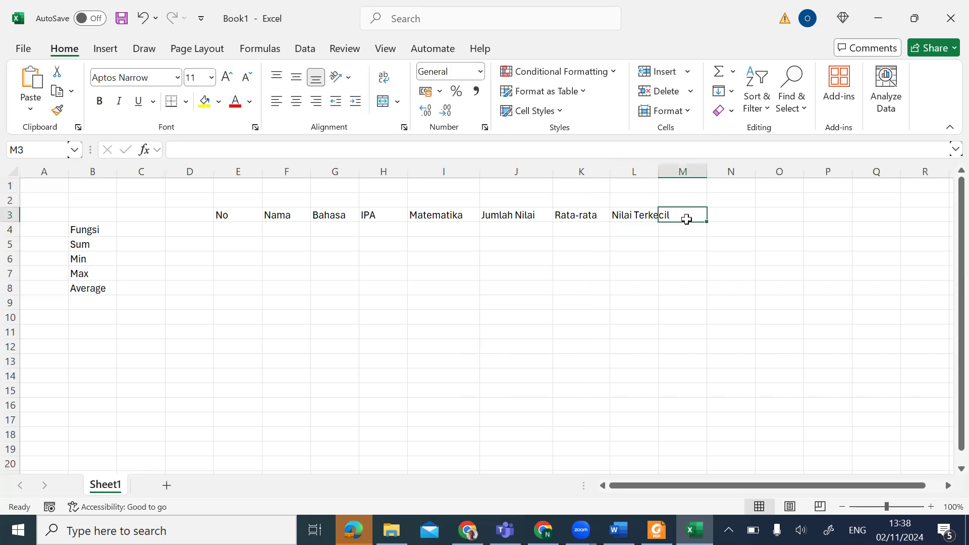
{"action": "type", "text": "Nilai Ter"}
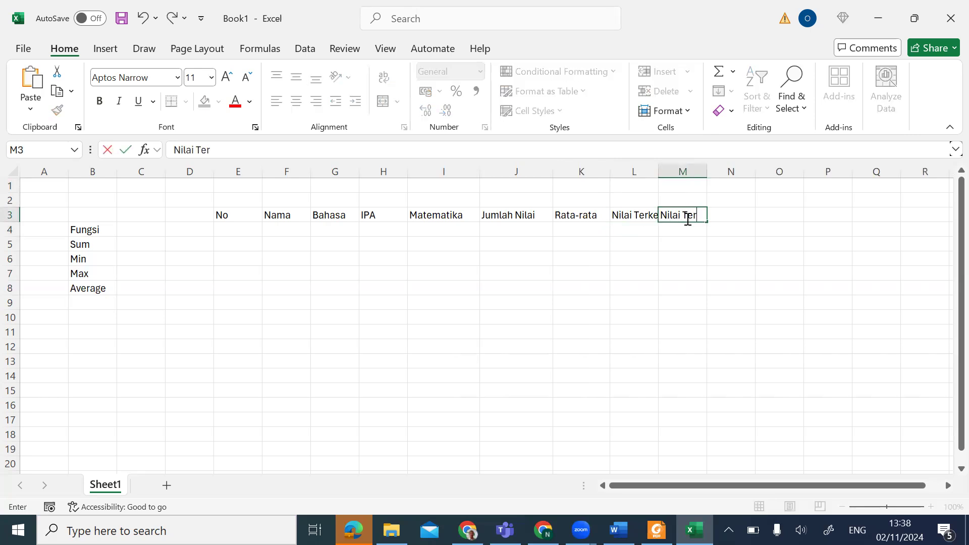
{"action": "type", "text": "besar"}
{"action": "key", "text": "Return"}
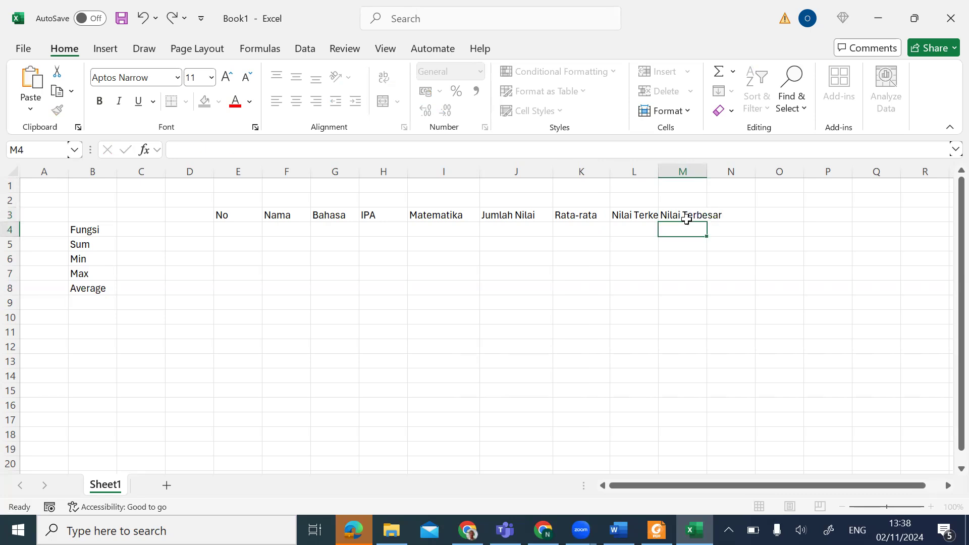
{"action": "left_click_drag", "start_coordinate": [660, 173], "coordinate": [756, 173]}
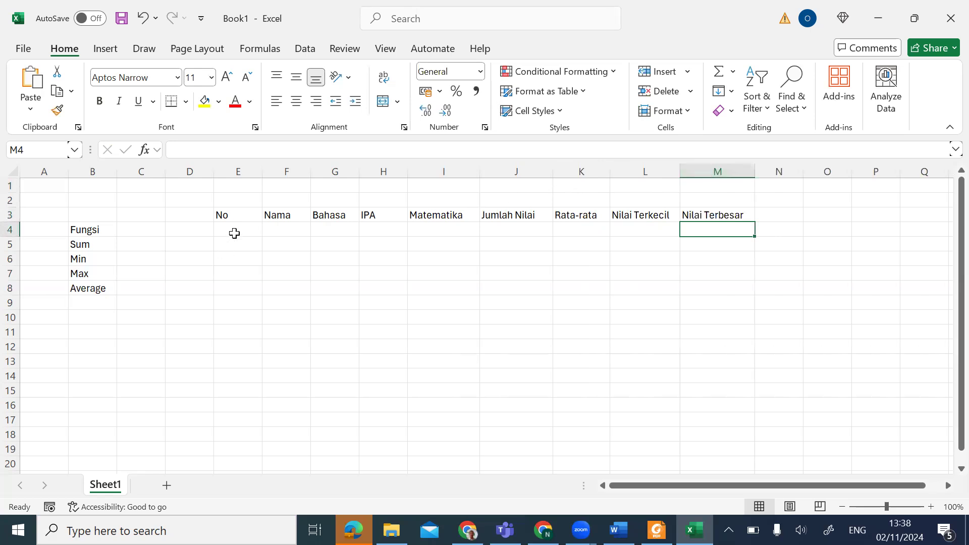
Step: Number the table rows 1, 2 and 3 in E4 to E6 under the No heading
{"action": "left_click", "coordinate": [242, 230]}
{"action": "type", "text": "1"}
{"action": "key", "text": "Return"}
{"action": "type", "text": "2"}
{"action": "key", "text": "Return"}
{"action": "type", "text": "3"}
{"action": "key", "text": "Return"}
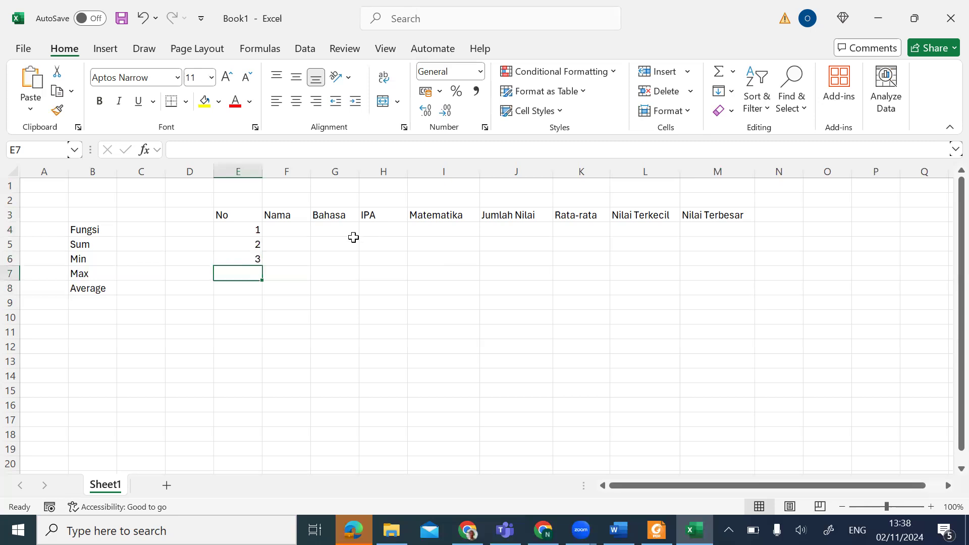
Step: Enter the three students' first names in F4 to F6 under the Nama heading
{"action": "left_click", "coordinate": [293, 231]}
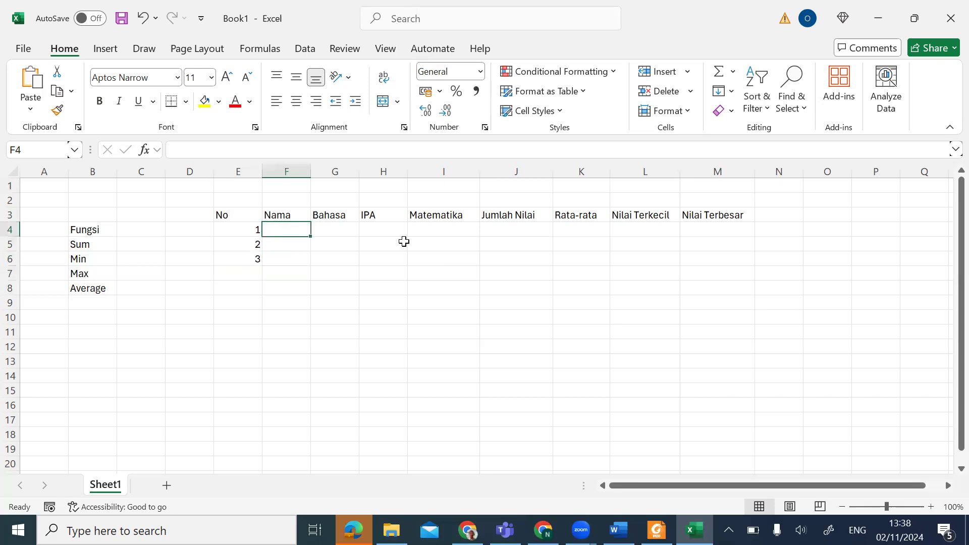
{"action": "type", "text": "Nani"}
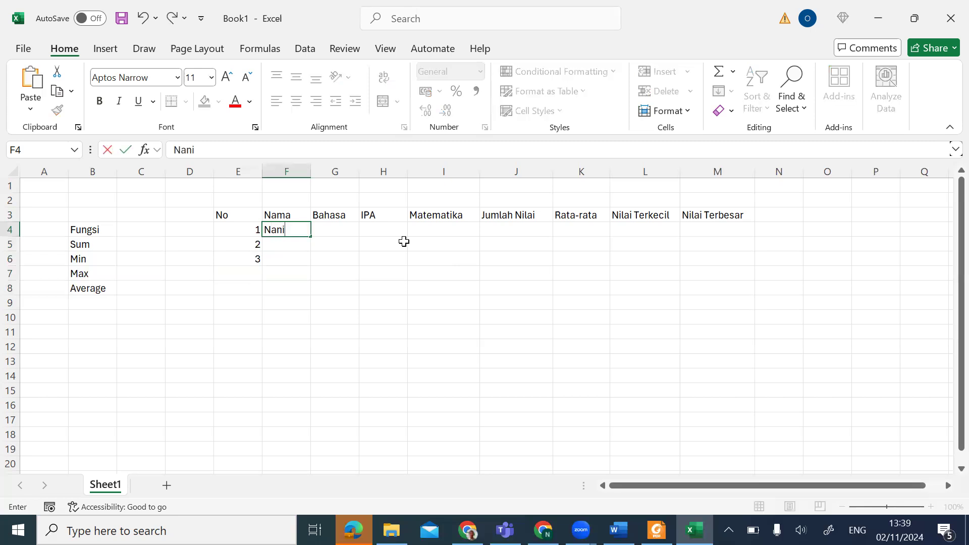
{"action": "key", "text": "Return"}
{"action": "type", "text": "Nen"}
{"action": "key", "text": "Return"}
{"action": "type", "text": "Nu"}
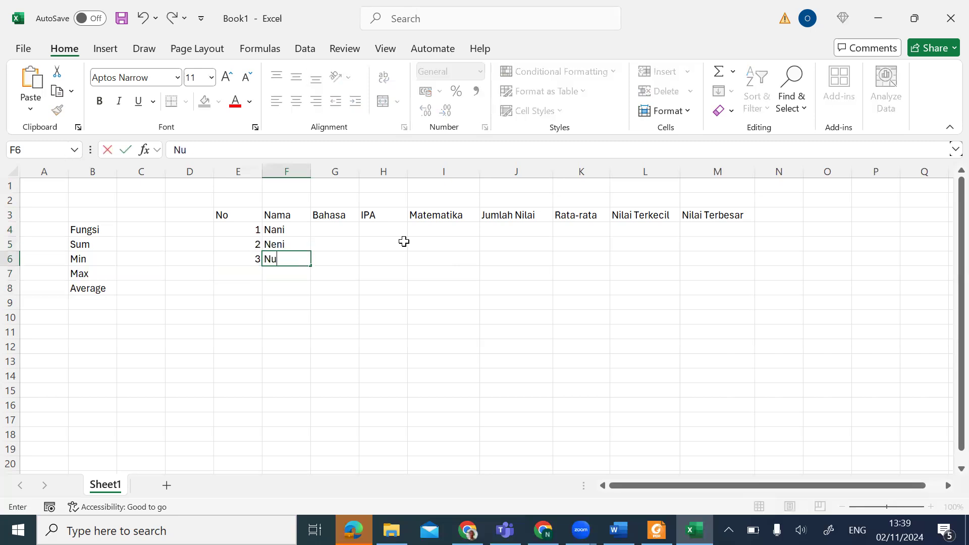
{"action": "type", "text": "no"}
{"action": "key", "text": "Return"}
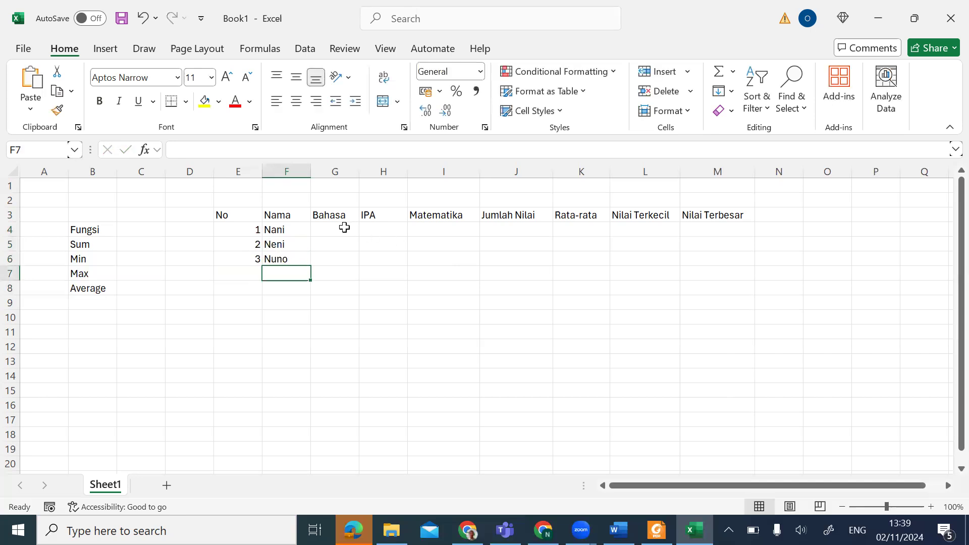
Step: Enter the Bahasa scores 90, 85 and 75 in G4 to G6
{"action": "left_click", "coordinate": [345, 228]}
{"action": "type", "text": "90"}
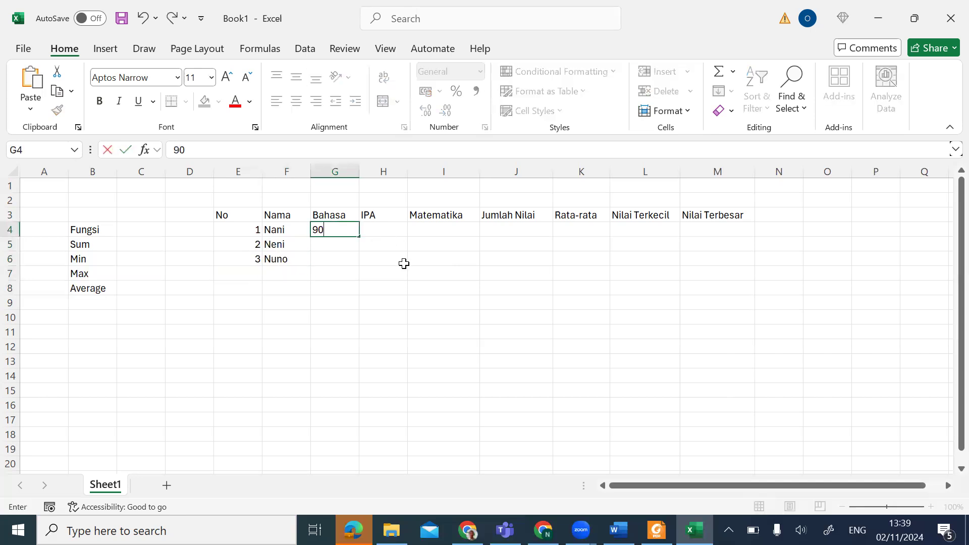
{"action": "key", "text": "Return"}
{"action": "type", "text": "85"}
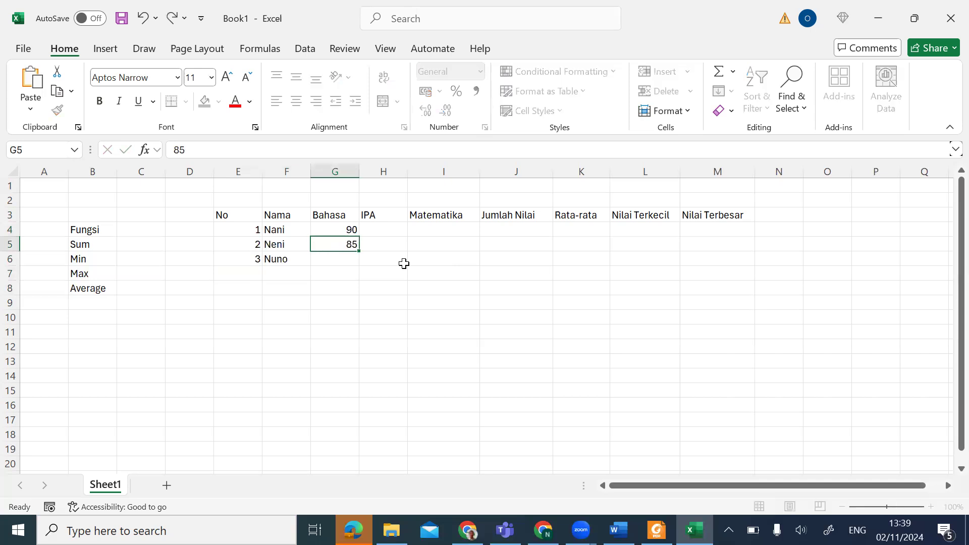
{"action": "key", "text": "Return"}
{"action": "type", "text": "75"}
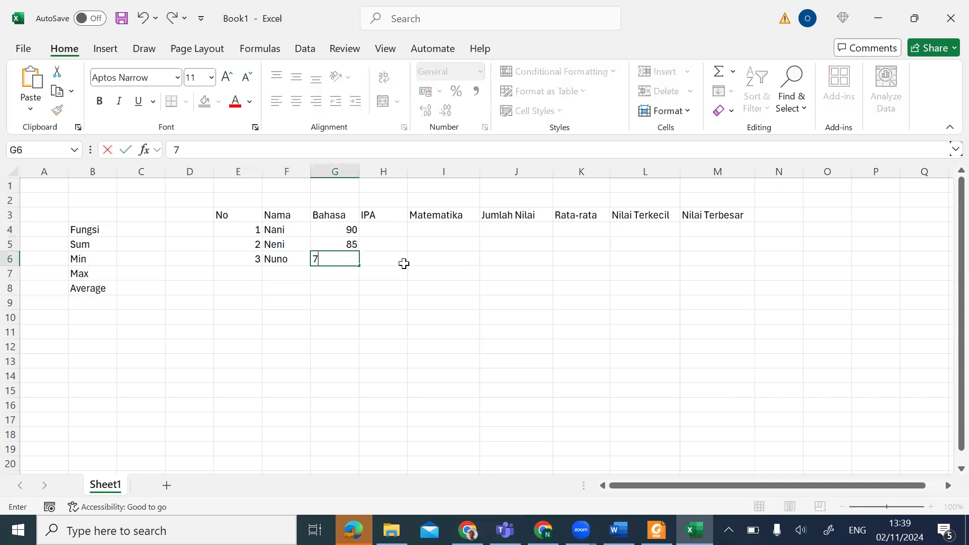
{"action": "key", "text": "Return"}
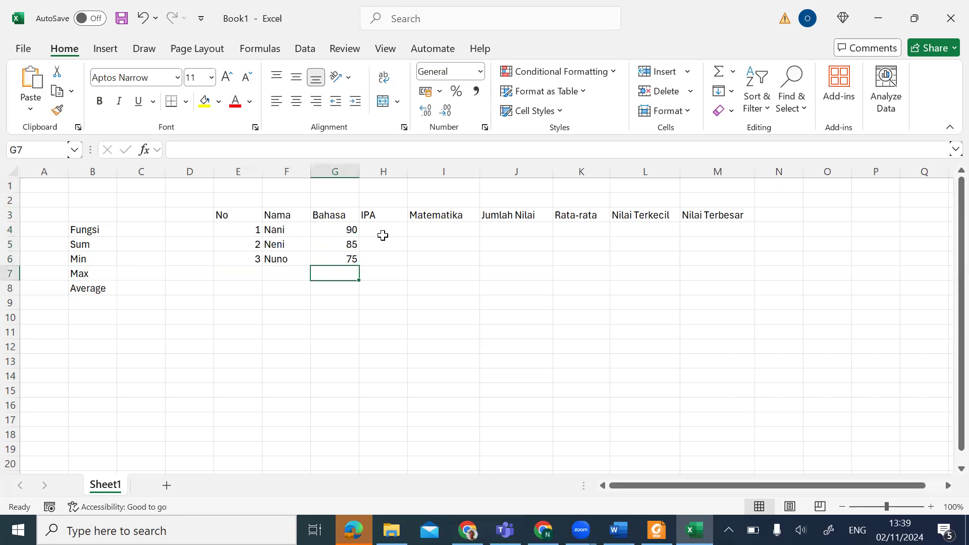
Step: Enter the IPA scores 85, 85 and 90 in H4 to H6
{"action": "left_click", "coordinate": [383, 233]}
{"action": "type", "text": "85"}
{"action": "key", "text": "Return"}
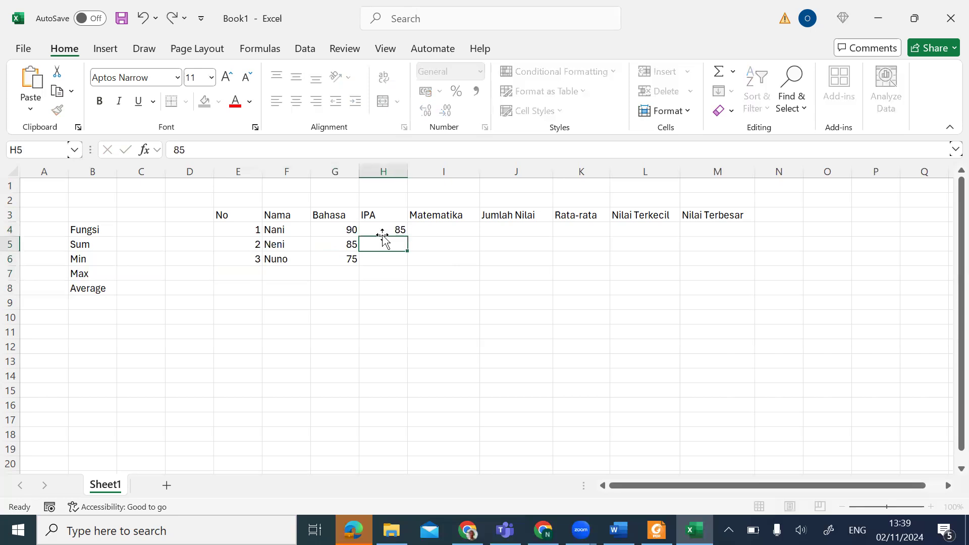
{"action": "type", "text": "85"}
{"action": "key", "text": "Return"}
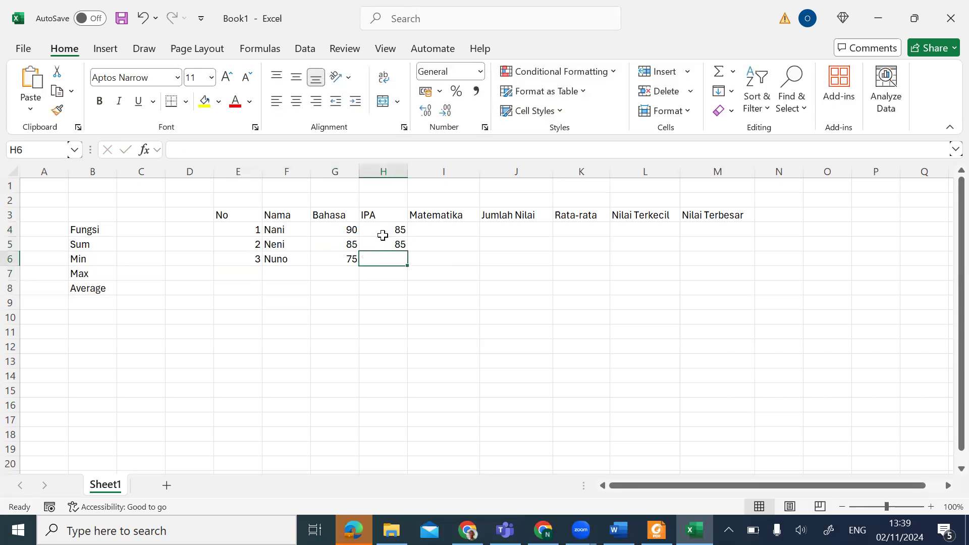
{"action": "type", "text": "90"}
{"action": "key", "text": "Return"}
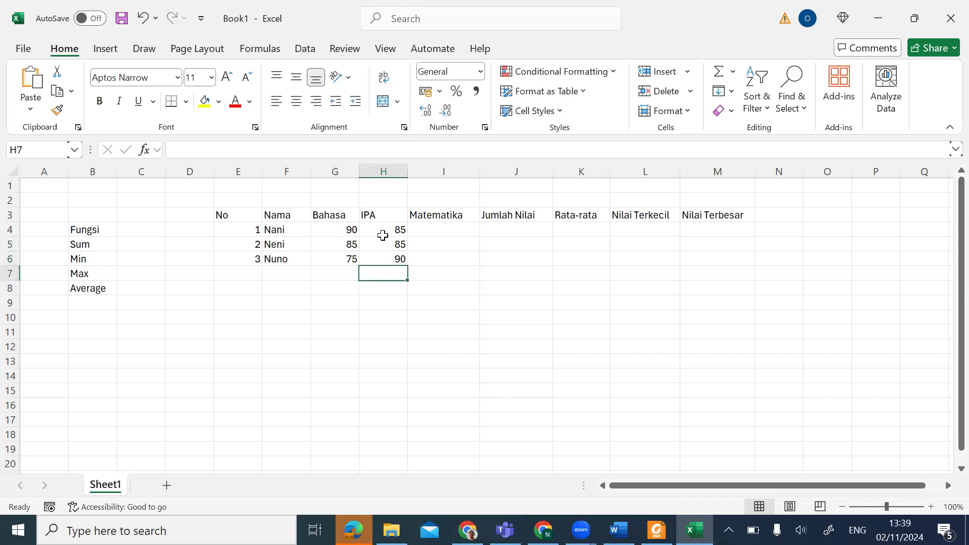
Step: Enter the Matematika scores 65, 70 and 80 in I4 to I6
{"action": "left_click", "coordinate": [455, 229]}
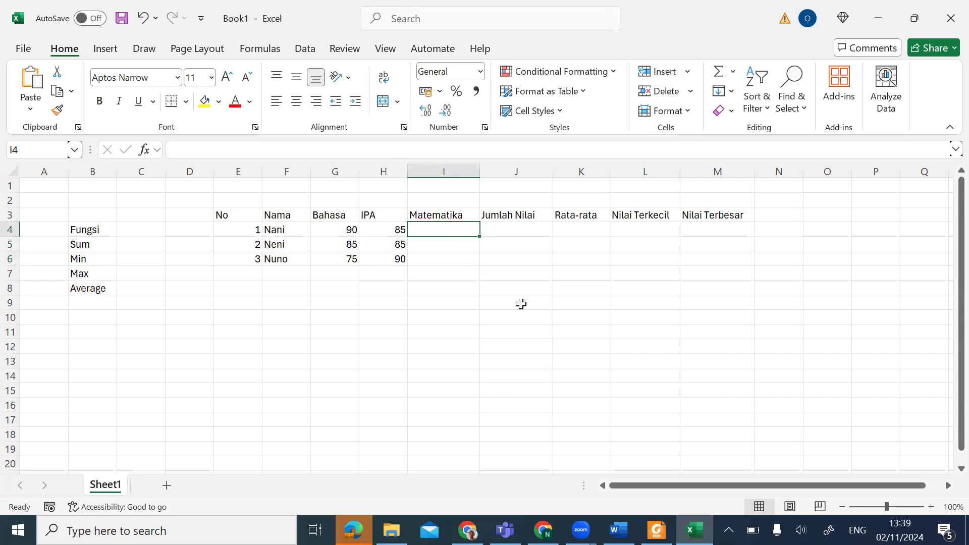
{"action": "type", "text": "65"}
{"action": "key", "text": "Return"}
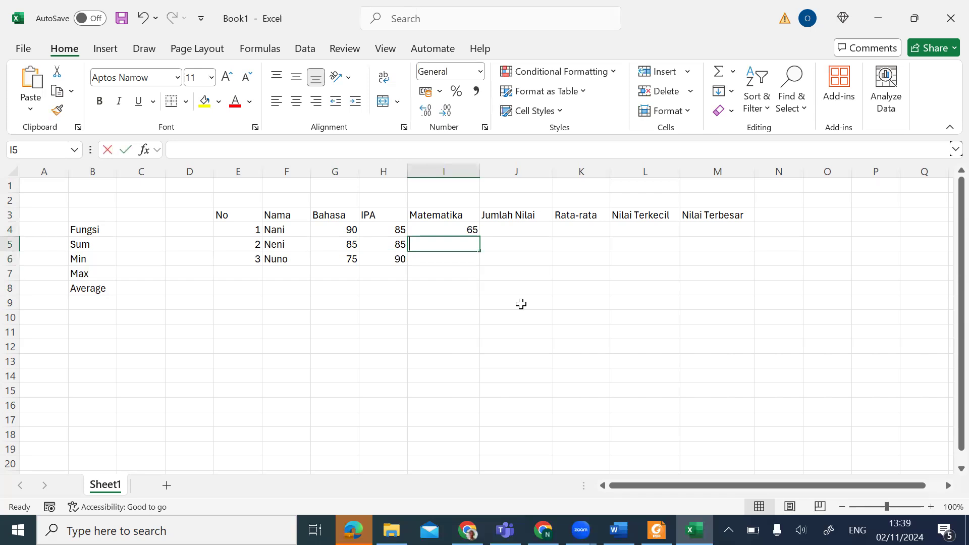
{"action": "type", "text": "70"}
{"action": "key", "text": "Return"}
{"action": "type", "text": "80"}
{"action": "key", "text": "Return"}
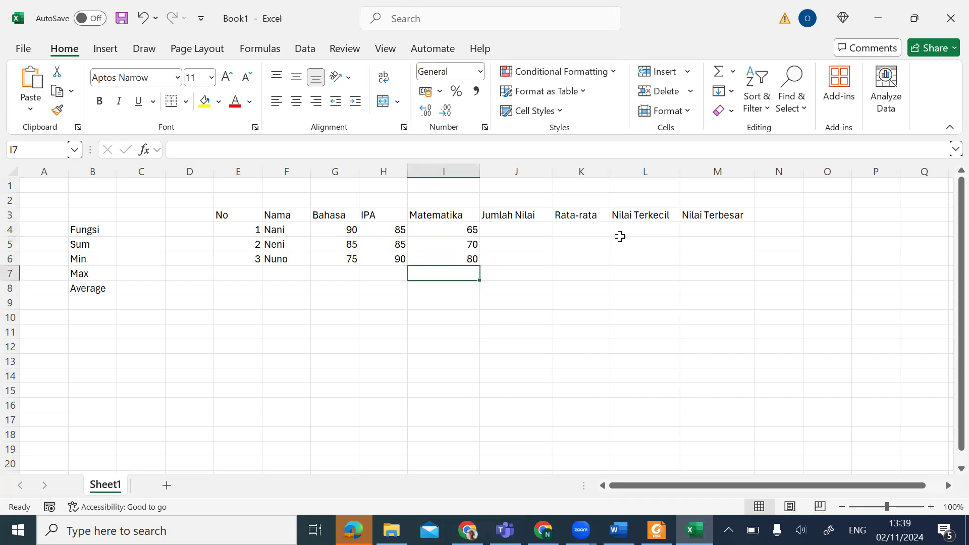
Step: Total the first student's scores in J4 with =SUM(G4:I4) and copy the formula down to J6
{"action": "left_click", "coordinate": [528, 232]}
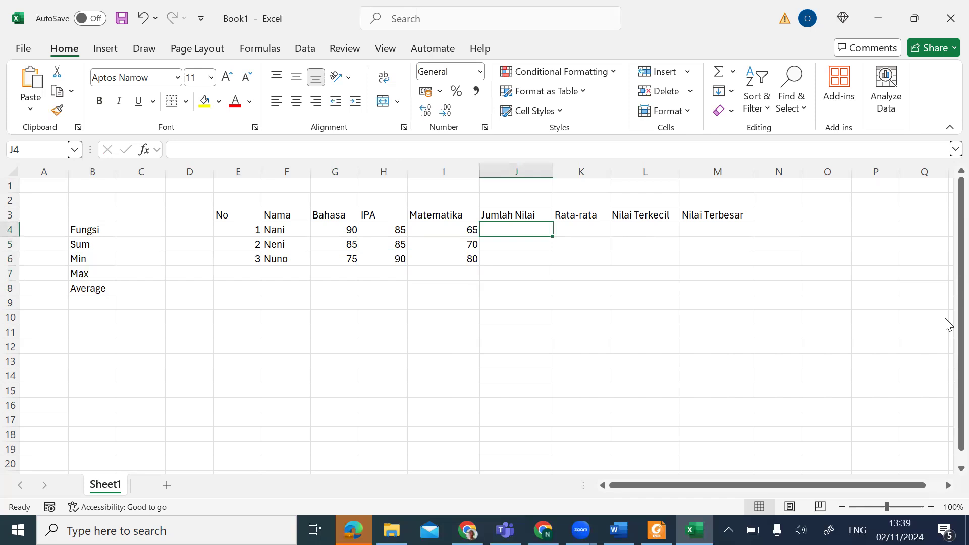
{"action": "type", "text": "="}
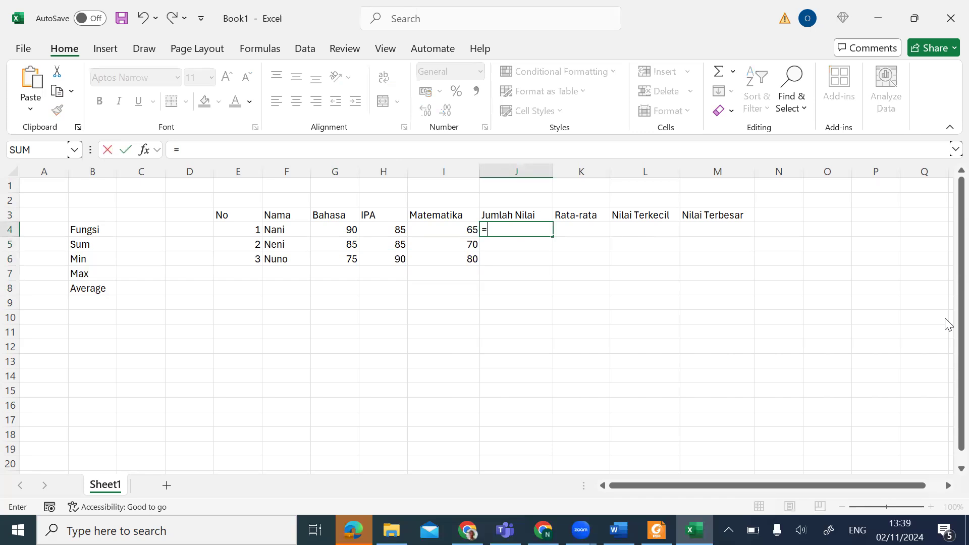
{"action": "type", "text": "su"}
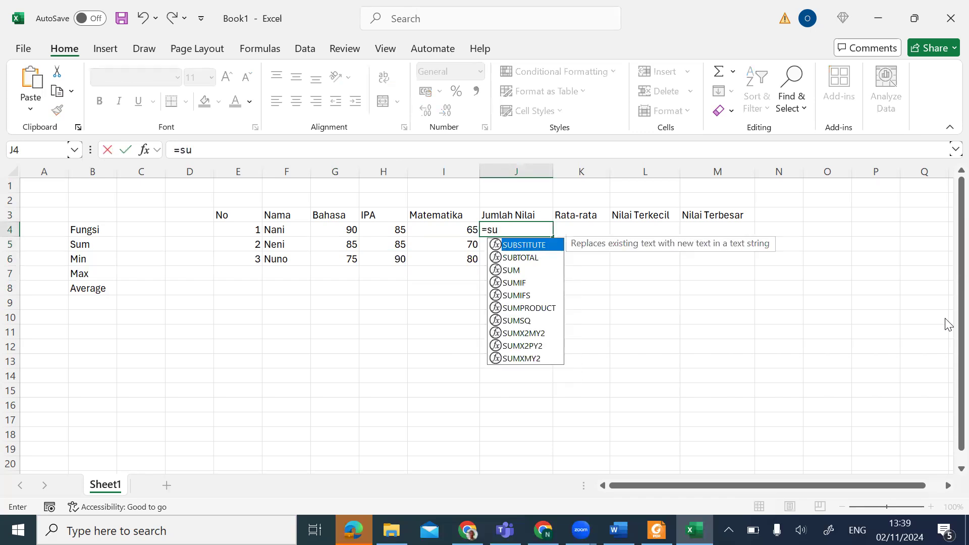
{"action": "type", "text": "m("}
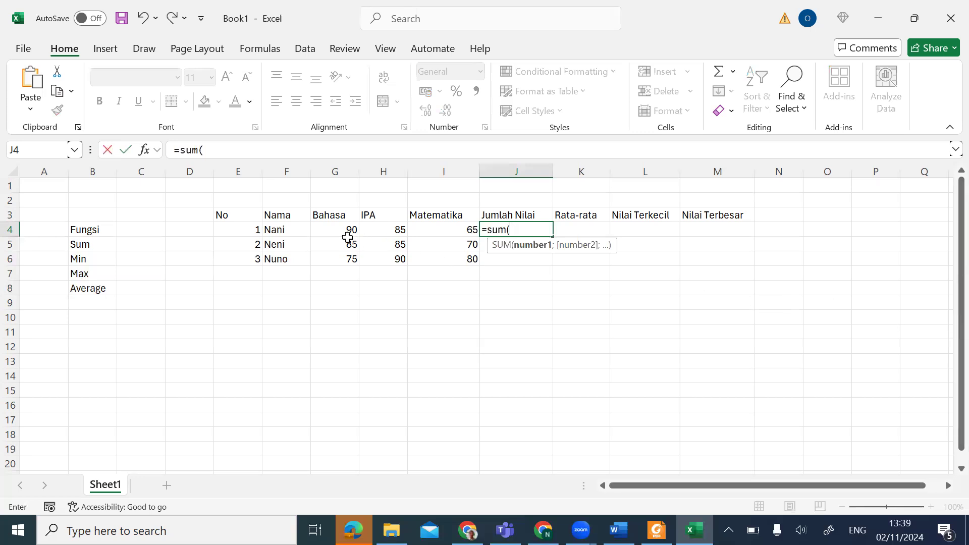
{"action": "left_click", "coordinate": [331, 228]}
{"action": "left_click_drag", "start_coordinate": [331, 228], "coordinate": [453, 241]}
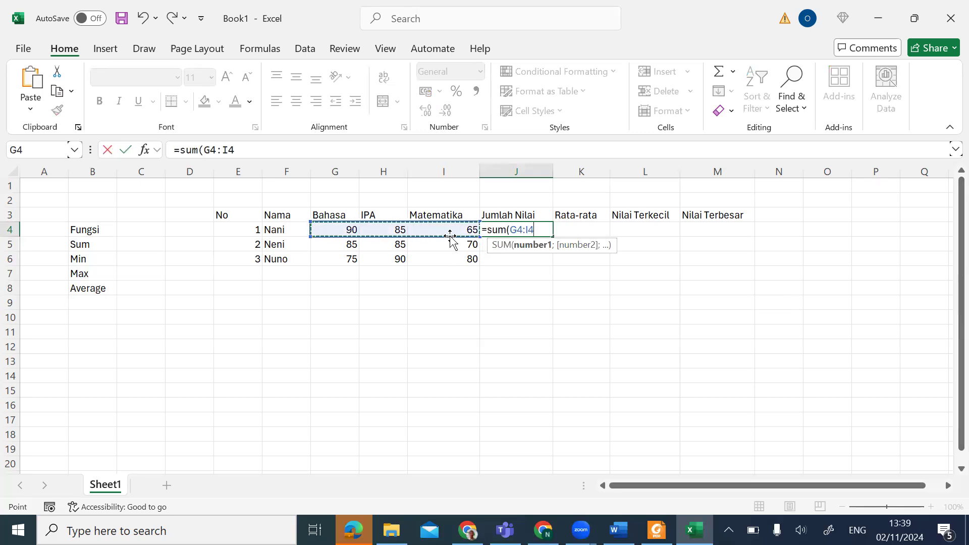
{"action": "type", "text": ")"}
{"action": "key", "text": "Return"}
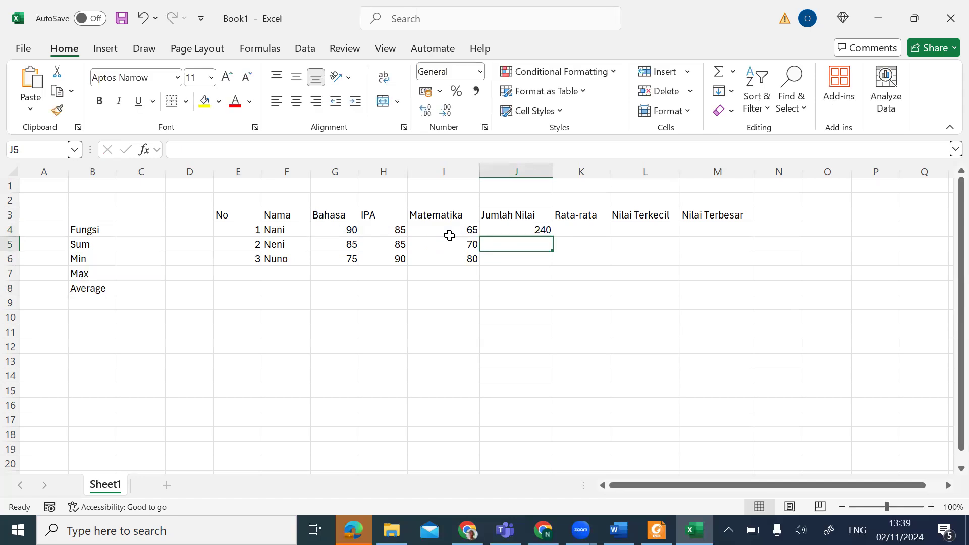
{"action": "left_click", "coordinate": [511, 226]}
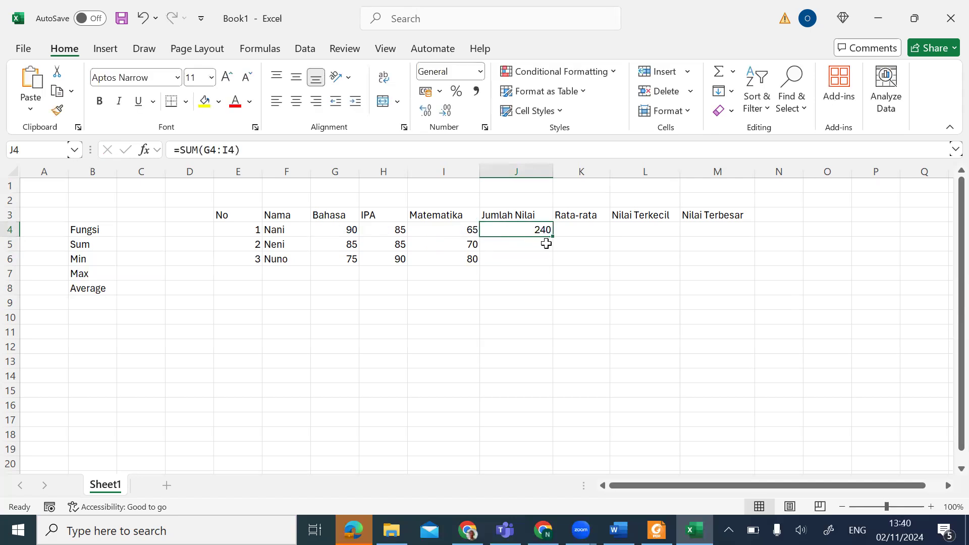
{"action": "left_click_drag", "start_coordinate": [553, 240], "coordinate": [555, 268]}
Step: Highlight the Jumlah Nilai column, J3 to J6, with a yellow fill
{"action": "left_click", "coordinate": [519, 210]}
{"action": "left_click_drag", "start_coordinate": [519, 210], "coordinate": [522, 262]}
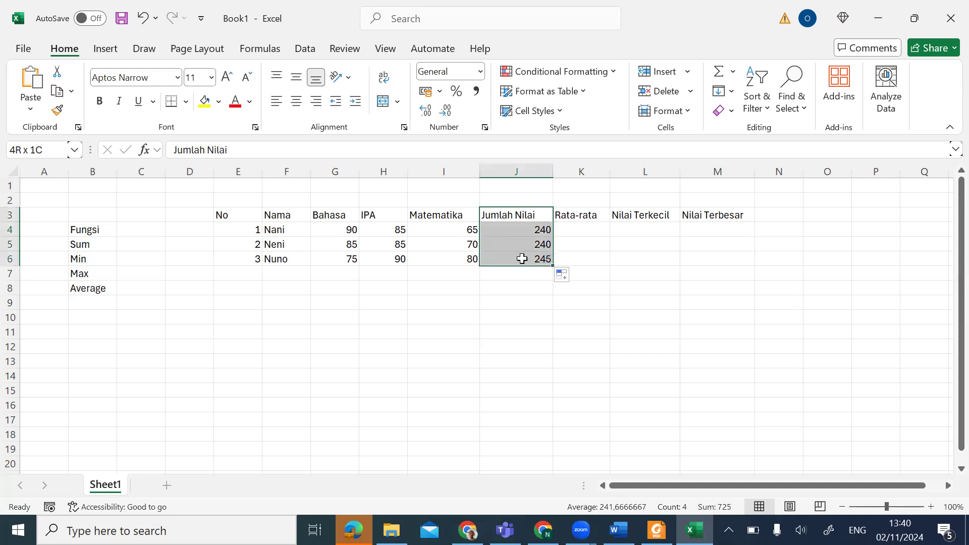
{"action": "left_click", "coordinate": [204, 101]}
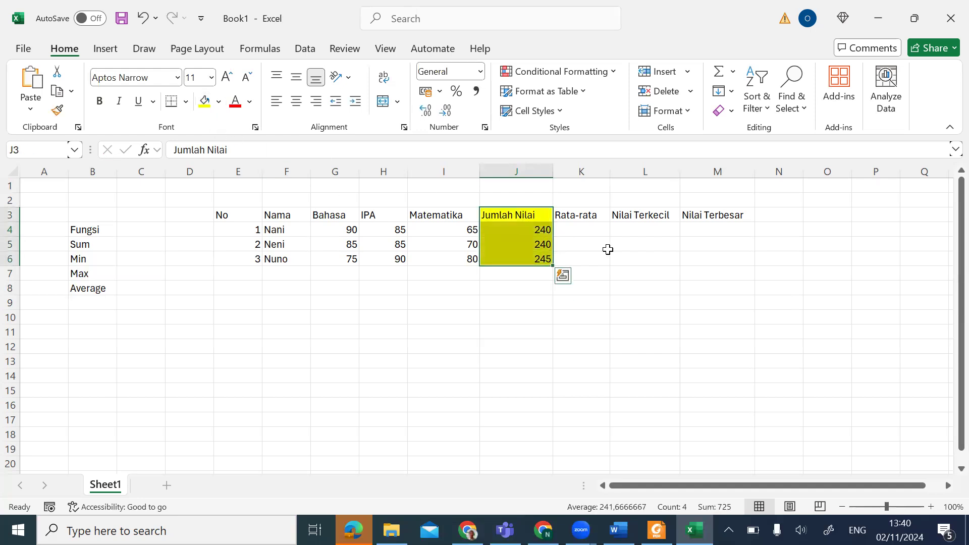
{"action": "left_click", "coordinate": [669, 257]}
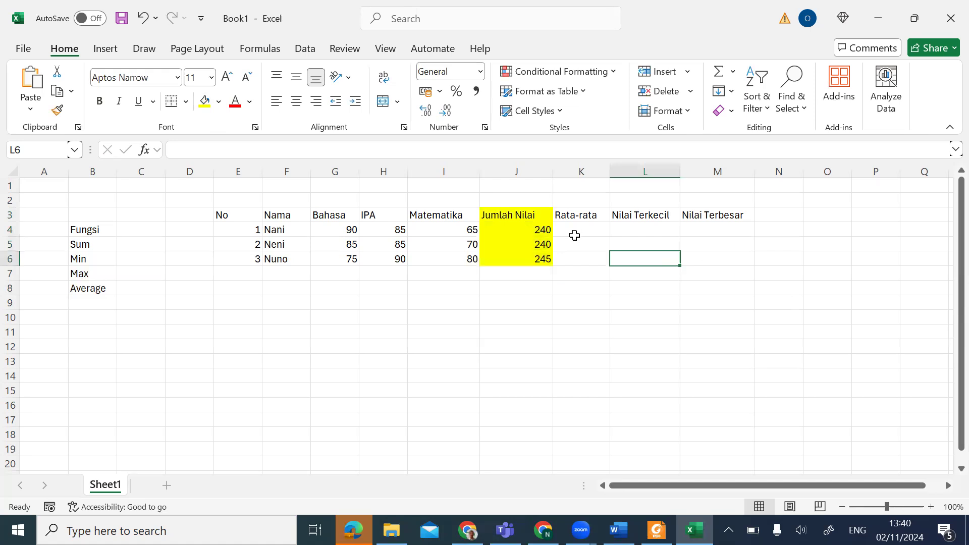
Step: Highlight the Bahasa, IPA and Matematika columns, G3 to I6, with a light blue fill
{"action": "left_click", "coordinate": [574, 234]}
{"action": "left_click_drag", "start_coordinate": [334, 215], "coordinate": [414, 255]}
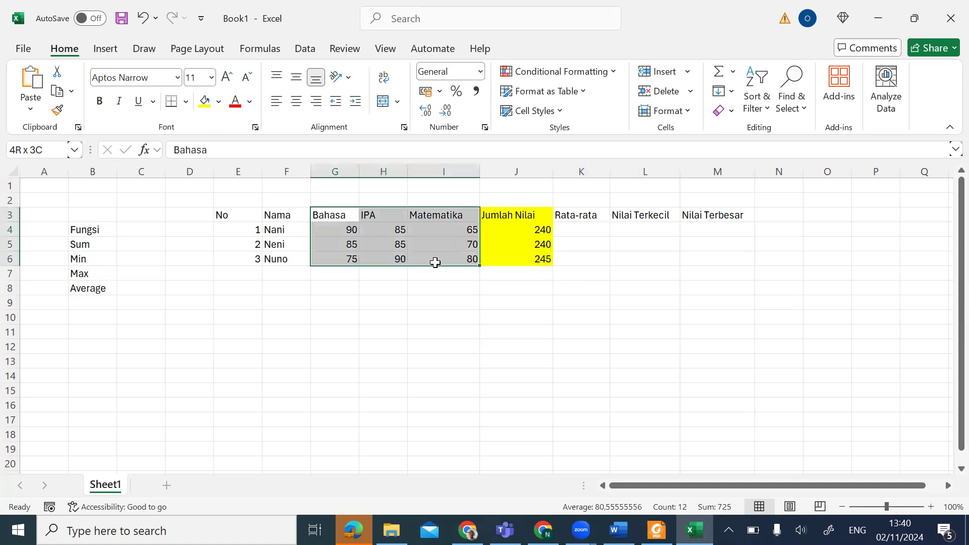
{"action": "left_click", "coordinate": [219, 103]}
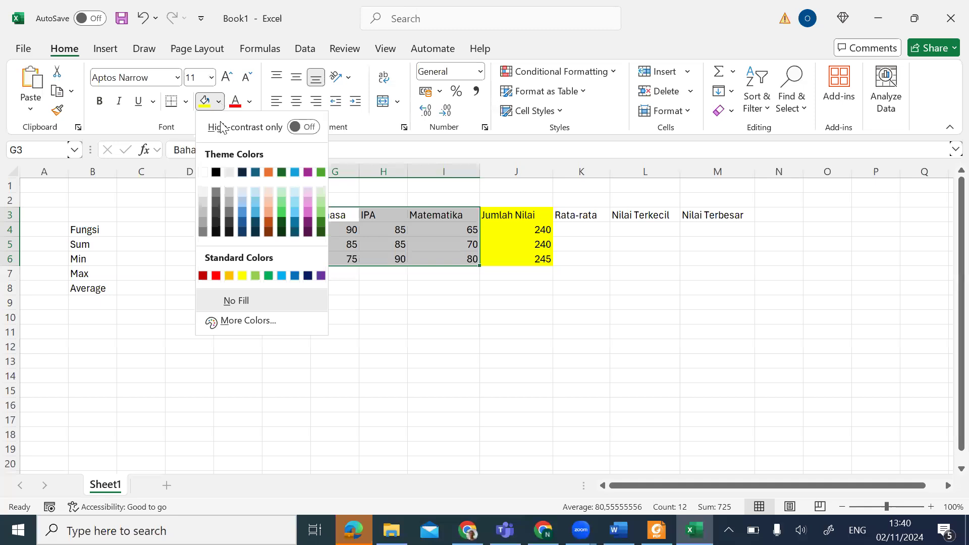
{"action": "left_click", "coordinate": [295, 202]}
{"action": "left_click", "coordinate": [656, 273]}
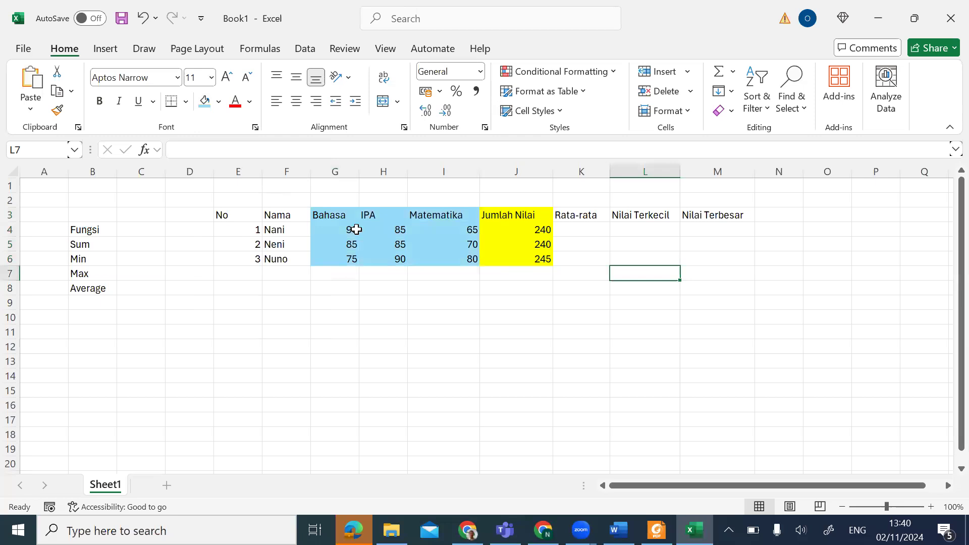
Step: Center the contents of columns G to M horizontally
{"action": "left_click_drag", "start_coordinate": [335, 171], "coordinate": [680, 168]}
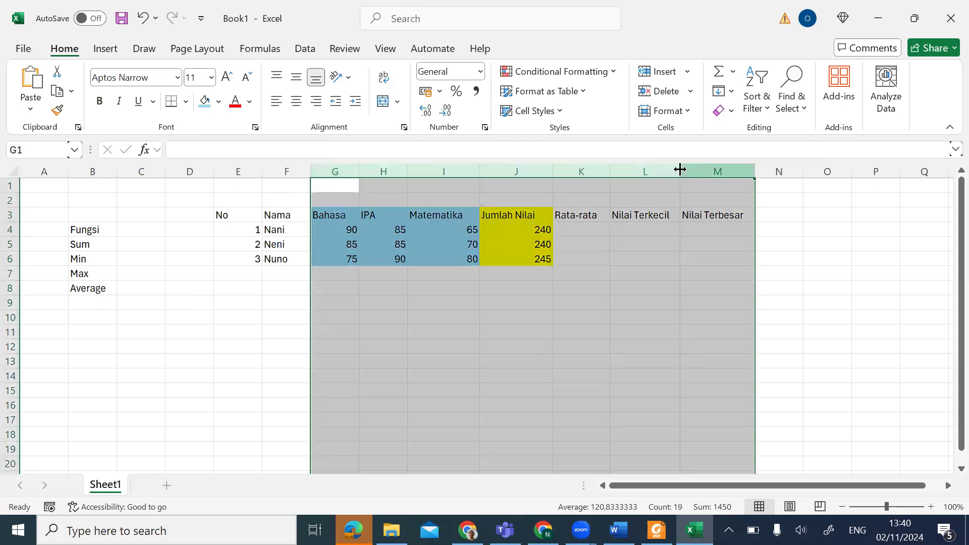
{"action": "left_click", "coordinate": [296, 101]}
{"action": "left_click", "coordinate": [811, 261]}
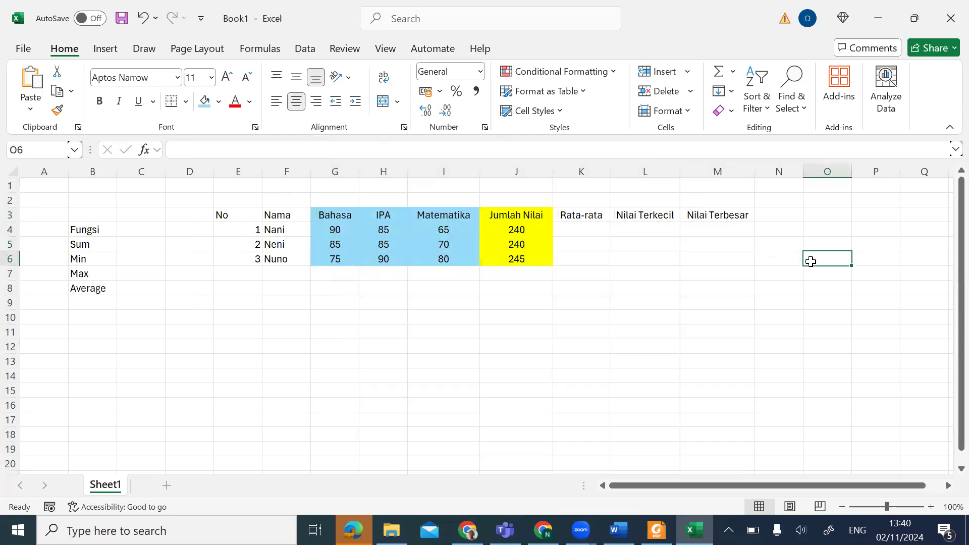
Step: Average the first student's scores in K4 with =AVERAGE(G4:I4) and copy the formula down to K6
{"action": "left_click", "coordinate": [575, 230]}
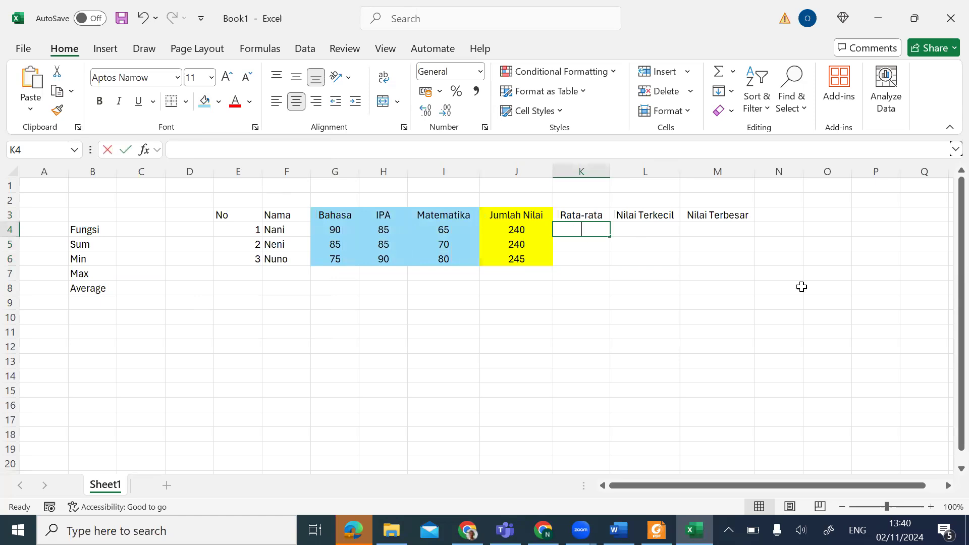
{"action": "type", "text": "=a"}
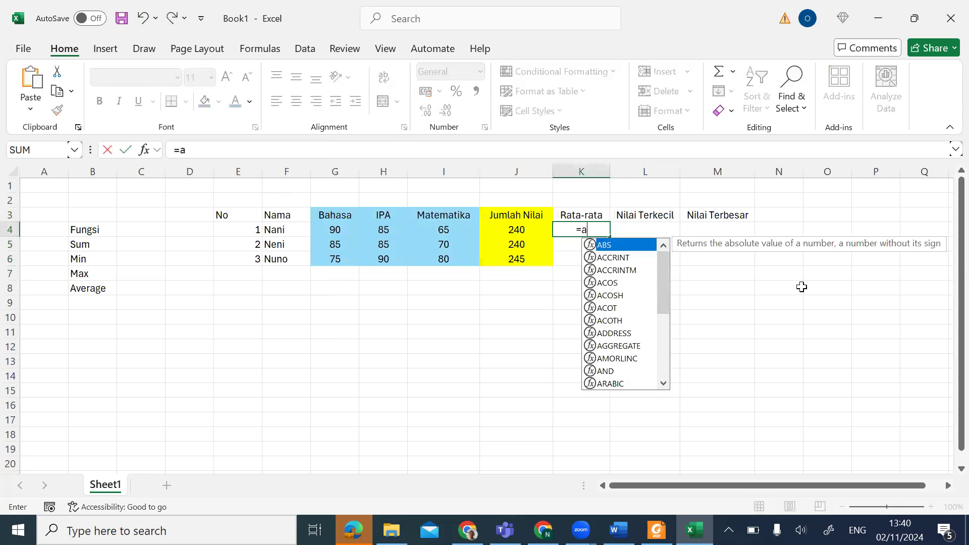
{"action": "type", "text": "verage"}
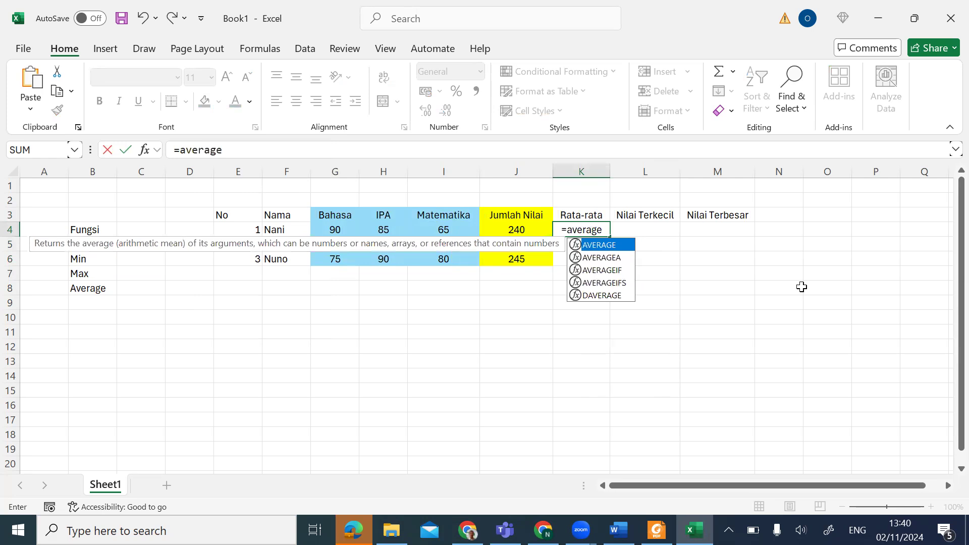
{"action": "type", "text": "("}
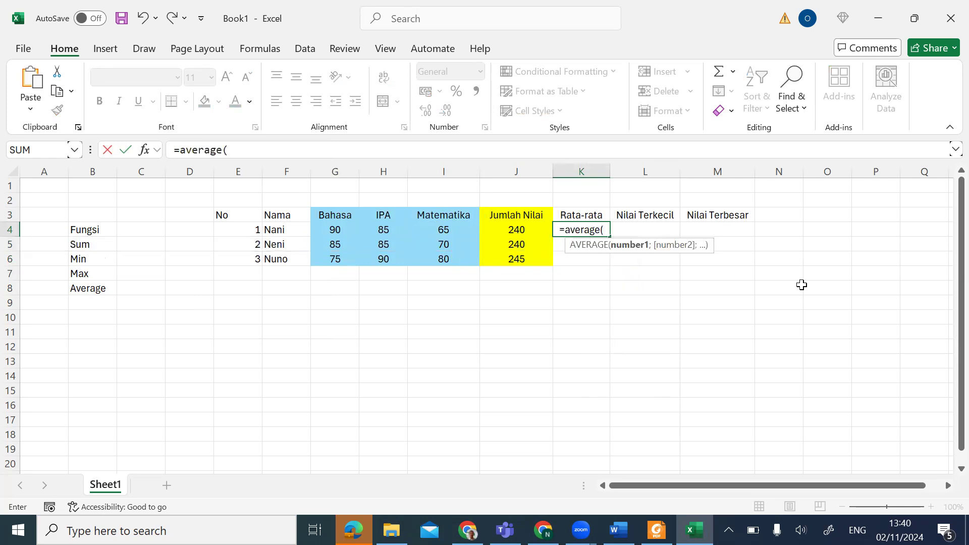
{"action": "left_click_drag", "start_coordinate": [326, 227], "coordinate": [464, 229]}
{"action": "key", "text": "Return"}
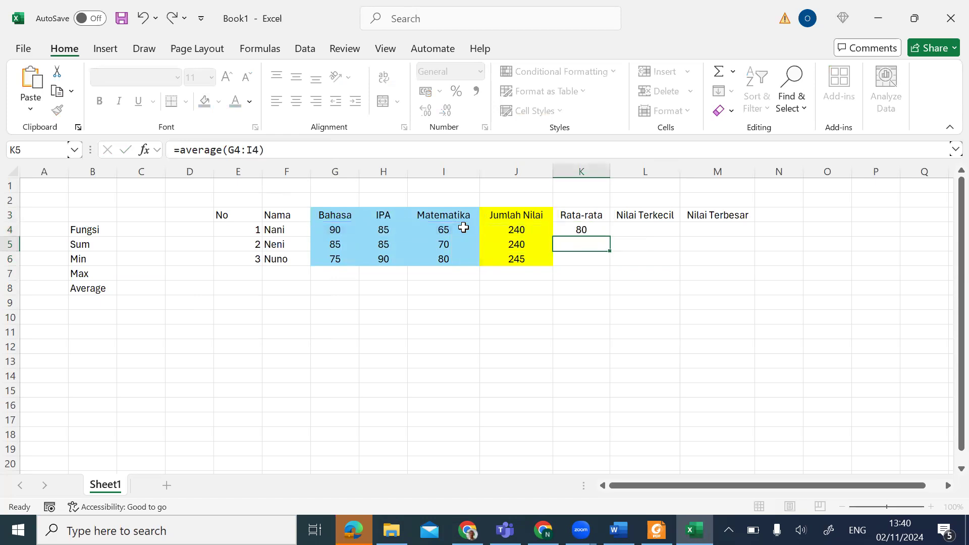
{"action": "left_click_drag", "start_coordinate": [610, 236], "coordinate": [614, 270]}
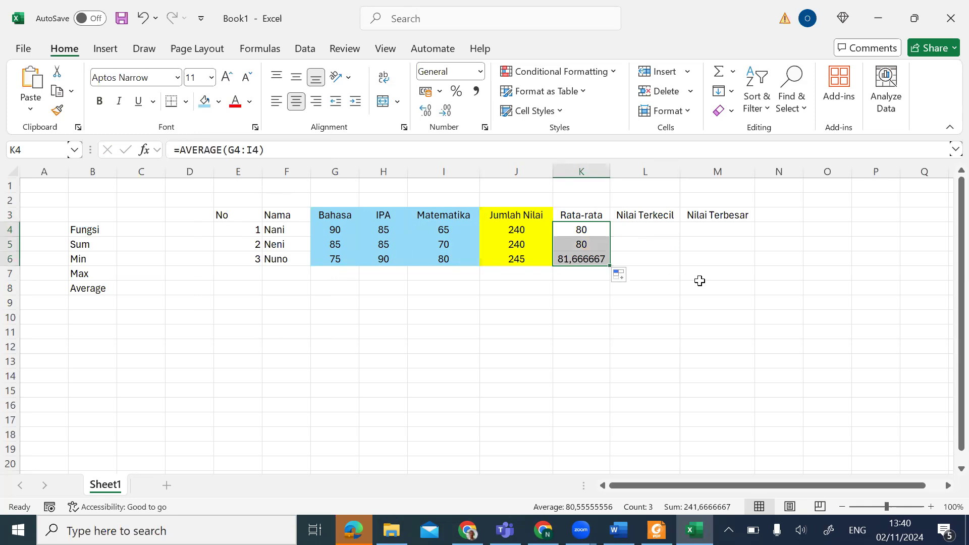
Step: Highlight the Rata-rata column, K3 to K6, with a light green fill
{"action": "left_click", "coordinate": [699, 278]}
{"action": "left_click_drag", "start_coordinate": [589, 218], "coordinate": [557, 252]}
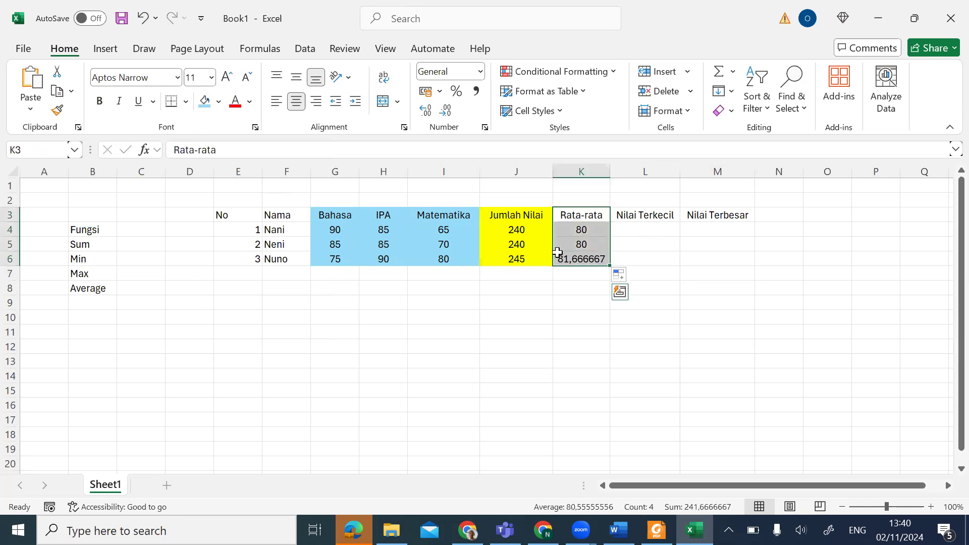
{"action": "left_click", "coordinate": [219, 102]}
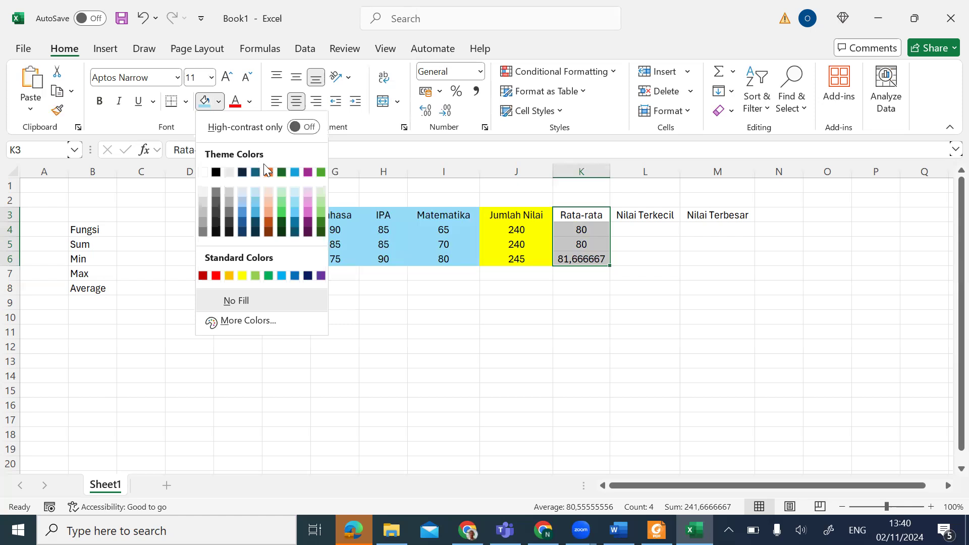
{"action": "left_click", "coordinate": [282, 200]}
{"action": "left_click", "coordinate": [659, 292]}
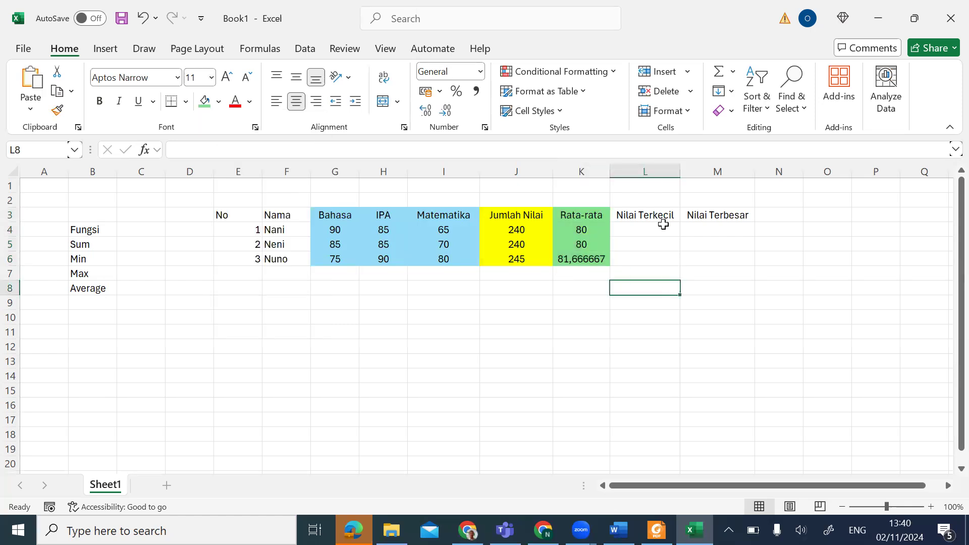
Step: Find the first student's lowest score in L4 with =MIN(G4:I4) and copy the formula down to L6
{"action": "left_click", "coordinate": [664, 226]}
{"action": "type", "text": "="}
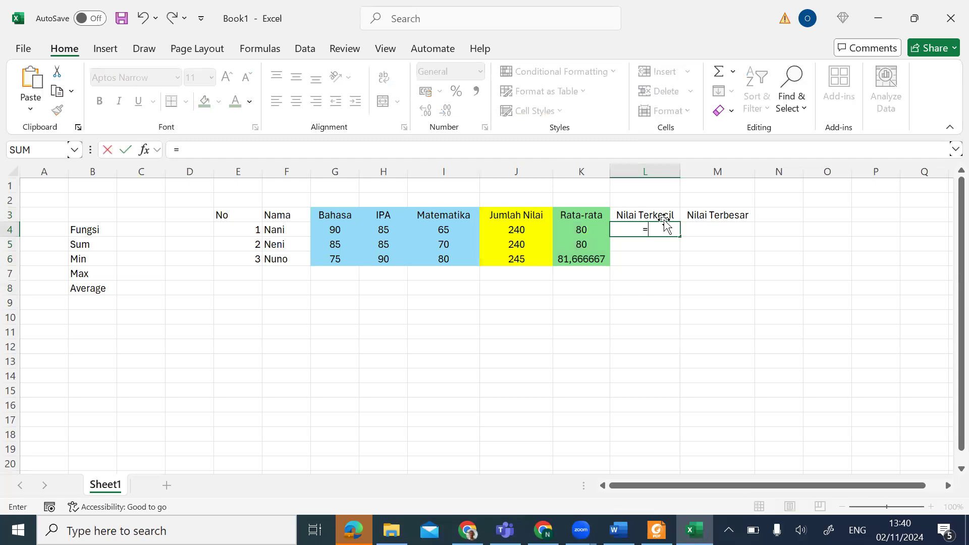
{"action": "type", "text": "min"}
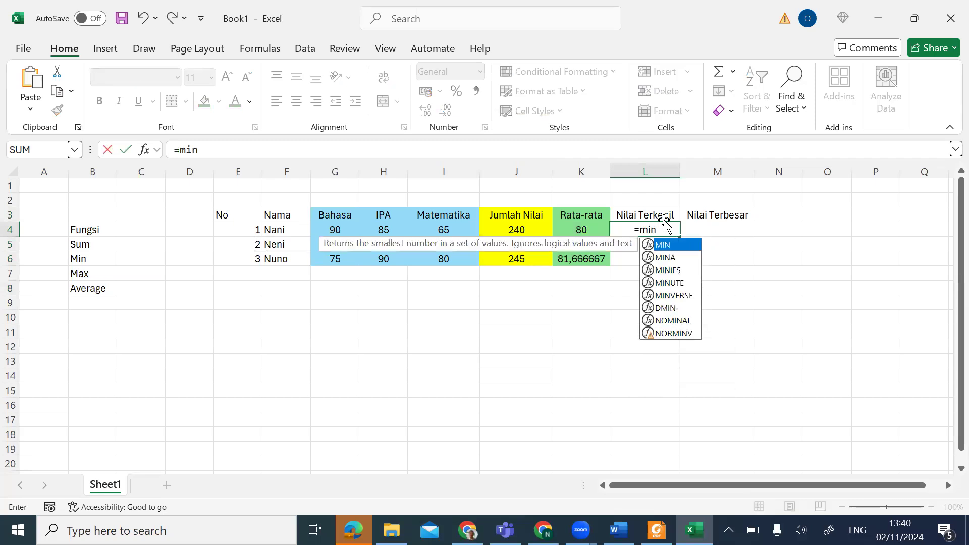
{"action": "type", "text": "("}
{"action": "left_click_drag", "start_coordinate": [335, 230], "coordinate": [474, 230]}
{"action": "type", "text": ")"}
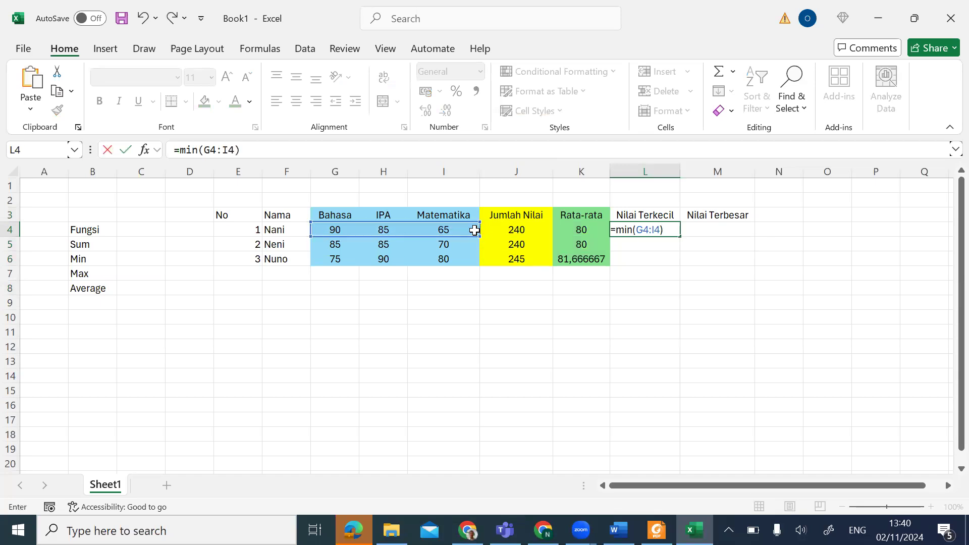
{"action": "key", "text": "Return"}
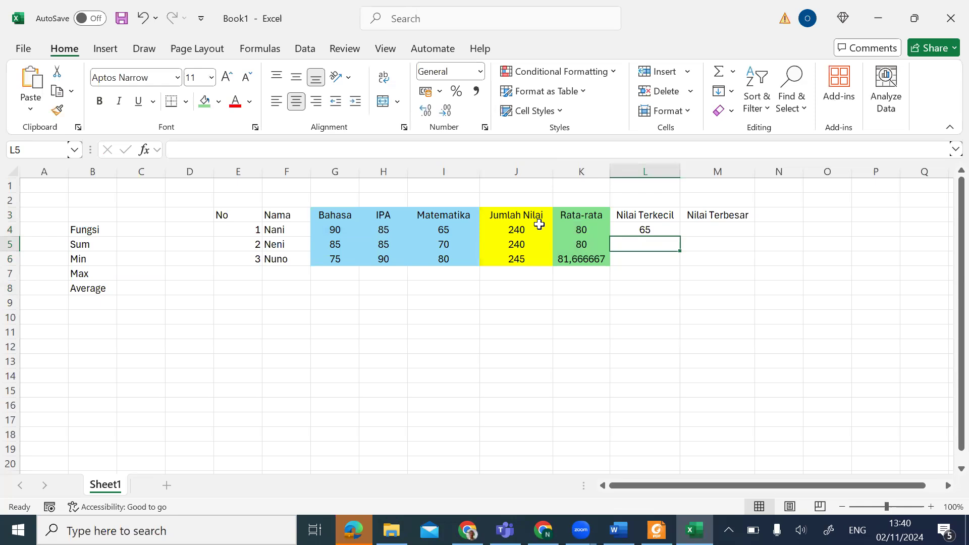
{"action": "left_click", "coordinate": [650, 231]}
{"action": "left_click_drag", "start_coordinate": [681, 237], "coordinate": [682, 262]}
Step: Find the first student's highest score in M4 with =MAX(G4:I4) and copy the formula down to M6
{"action": "left_click", "coordinate": [717, 230]}
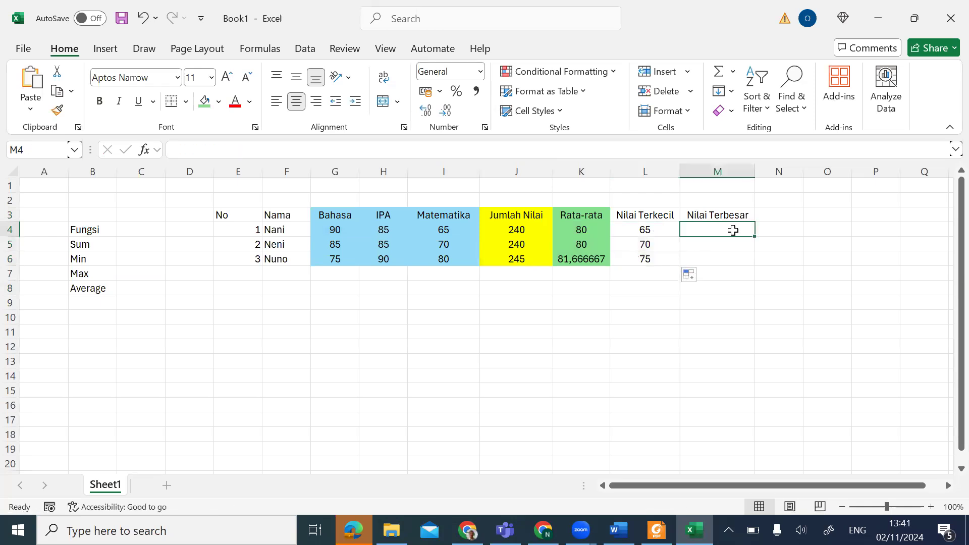
{"action": "type", "text": "=max"}
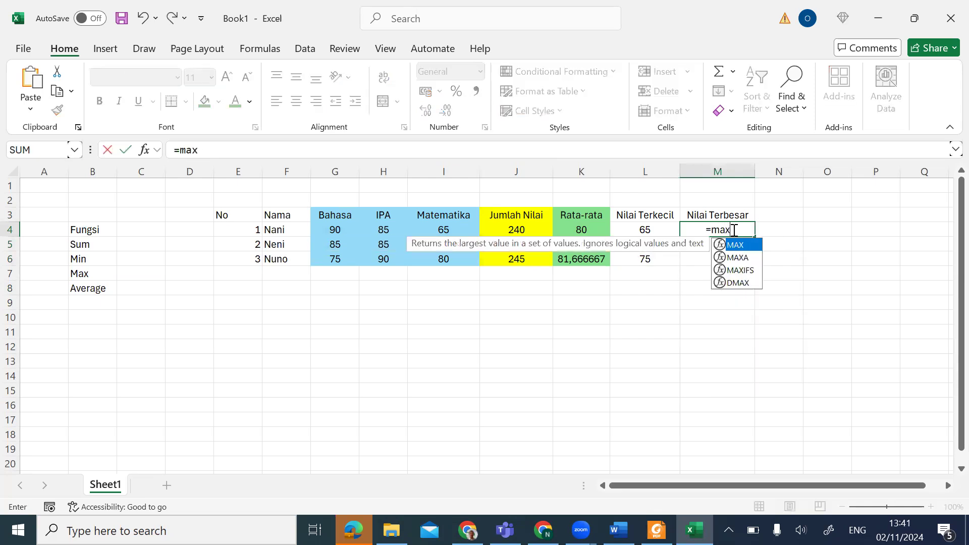
{"action": "type", "text": "("}
{"action": "left_click_drag", "start_coordinate": [341, 230], "coordinate": [458, 228]}
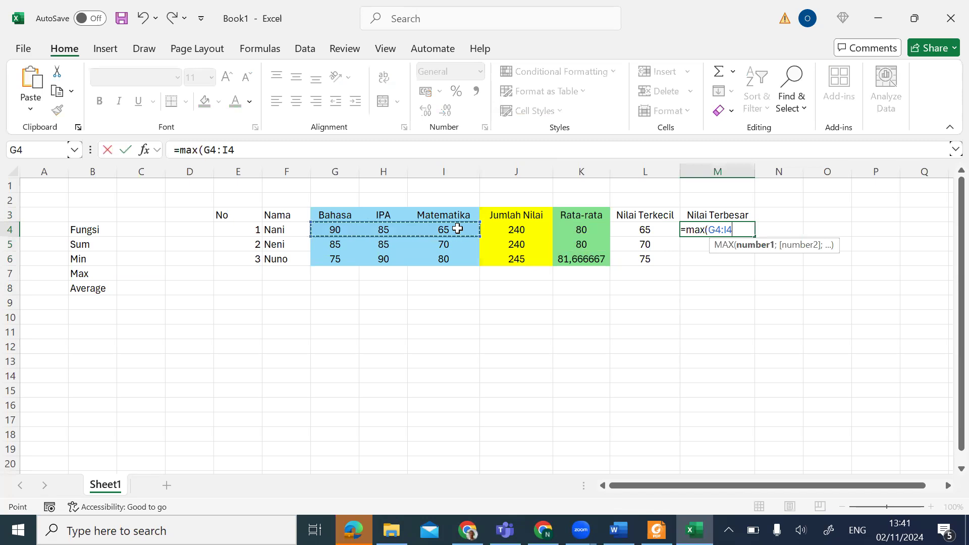
{"action": "type", "text": ")"}
{"action": "key", "text": "Return"}
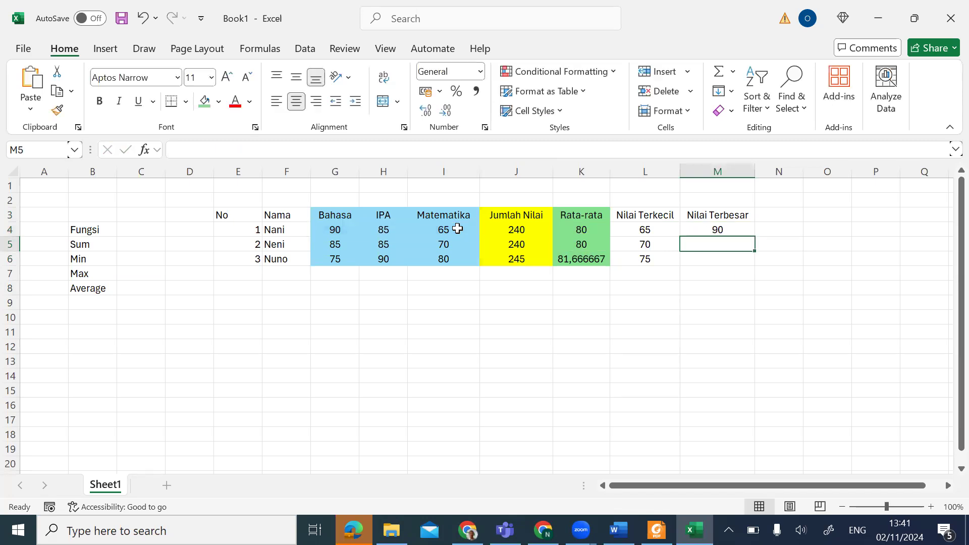
{"action": "left_click", "coordinate": [734, 228]}
{"action": "left_click_drag", "start_coordinate": [757, 238], "coordinate": [755, 267]}
Step: Highlight the Nilai Terkecil column, L3 to L6, with a light orange fill
{"action": "left_click_drag", "start_coordinate": [649, 214], "coordinate": [645, 256]}
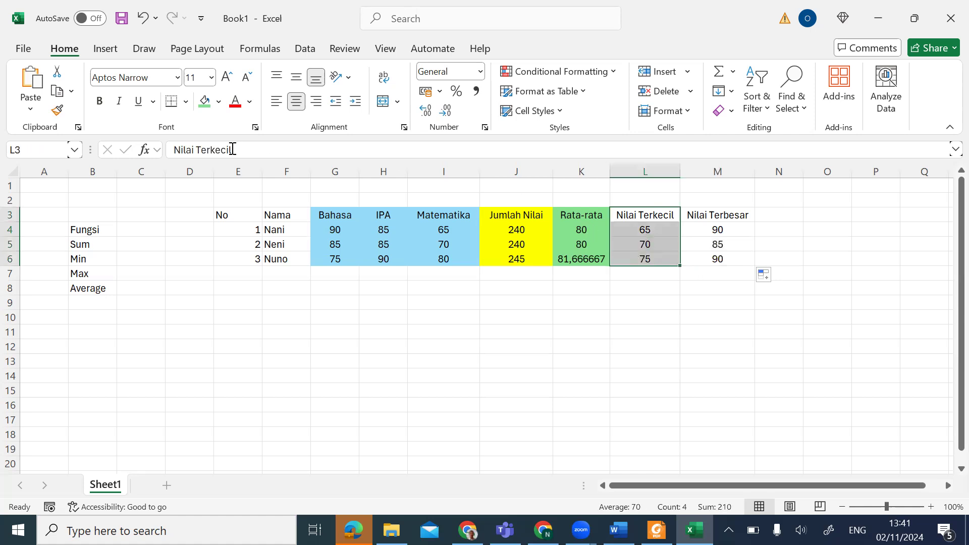
{"action": "left_click", "coordinate": [219, 102]}
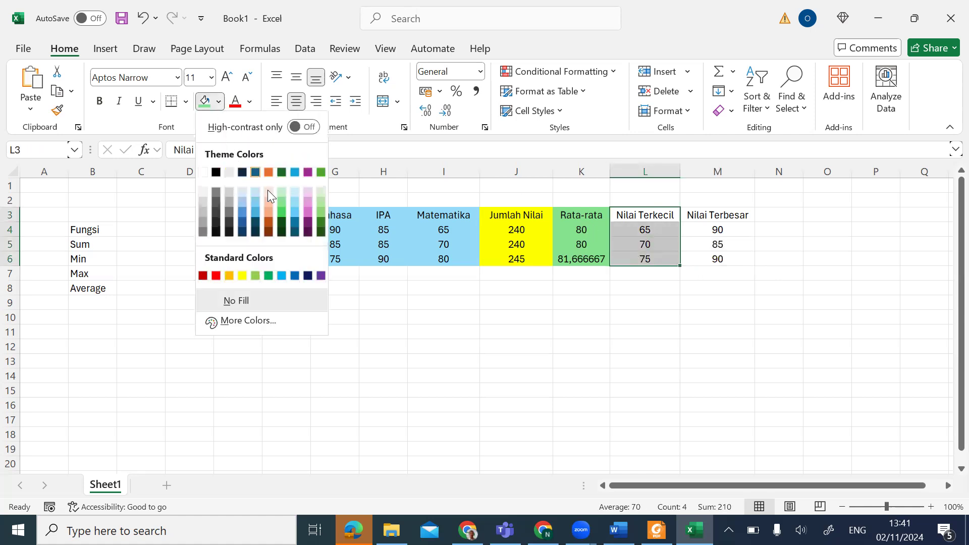
{"action": "left_click", "coordinate": [269, 203]}
Step: Highlight the Nilai Terbesar column, M3 to M6, with a pale blue fill
{"action": "left_click_drag", "start_coordinate": [727, 213], "coordinate": [732, 258]}
{"action": "left_click", "coordinate": [205, 102]}
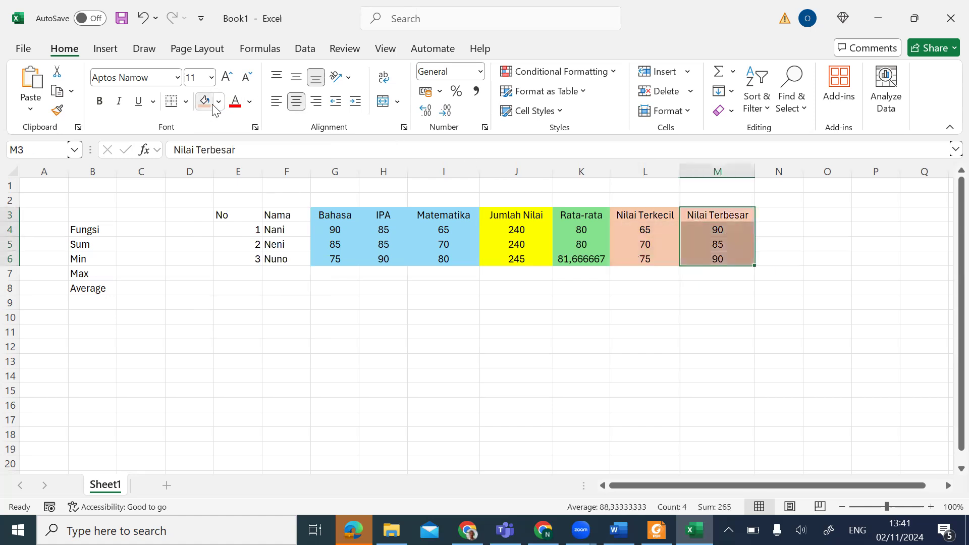
{"action": "left_click", "coordinate": [219, 102]}
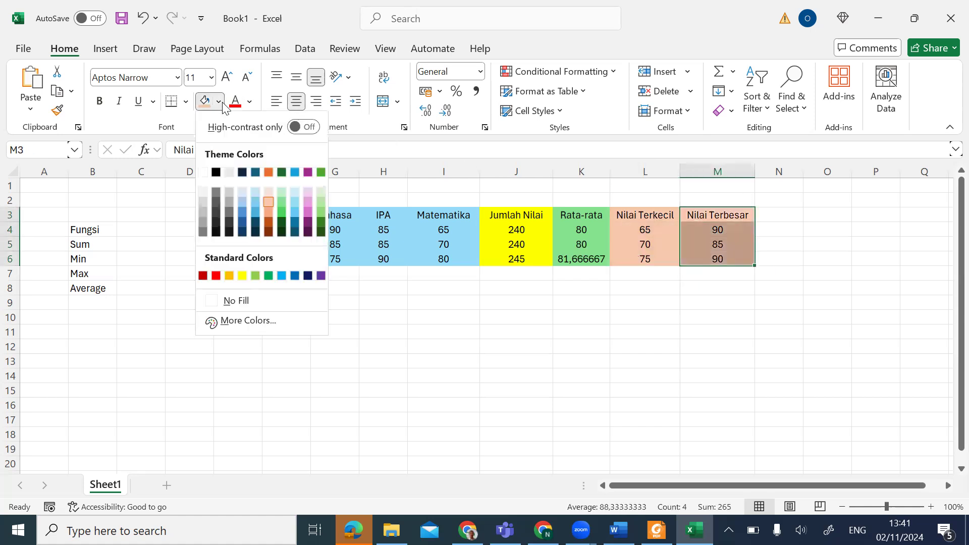
{"action": "left_click", "coordinate": [259, 197]}
{"action": "left_click", "coordinate": [858, 347]}
{"action": "left_click", "coordinate": [843, 290]}
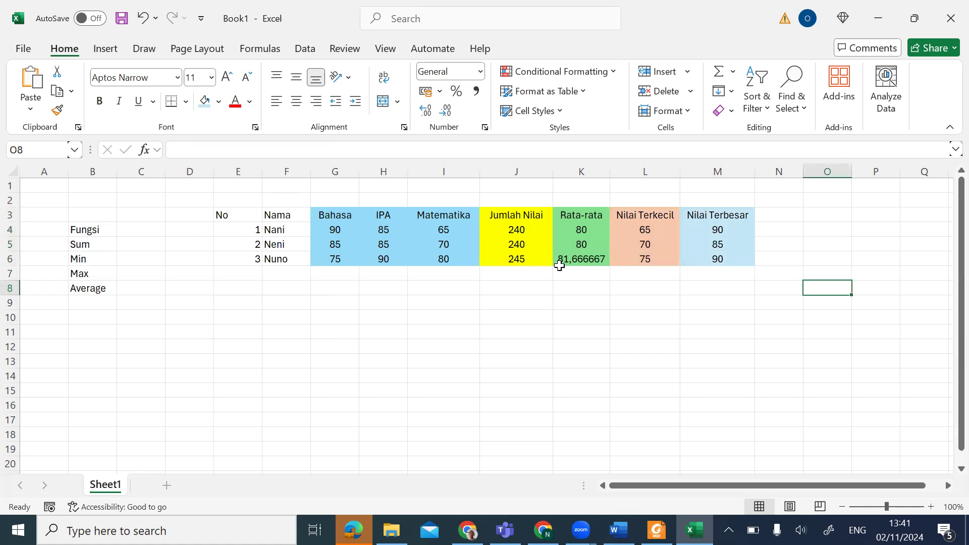
Step: Check each student's Nilai Terkecil and Nilai Terbesar results in rows 4 to 6 against their Bahasa, IPA and Matematika scores
{"action": "left_click", "coordinate": [656, 230]}
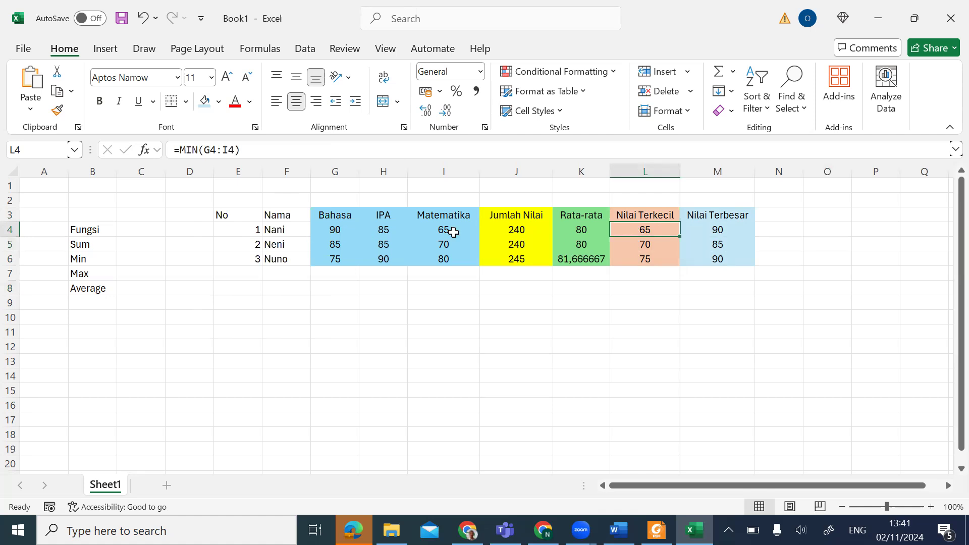
{"action": "left_click", "coordinate": [453, 233]}
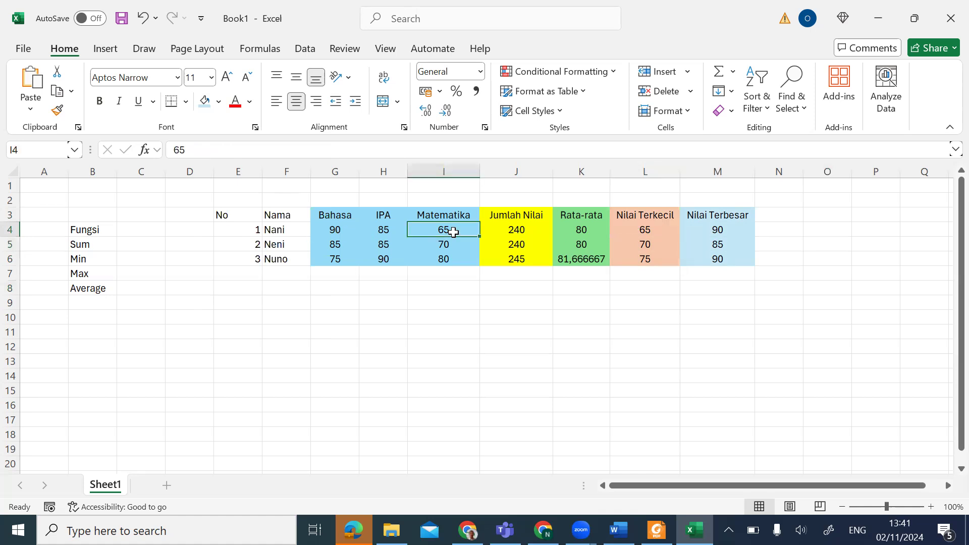
{"action": "left_click", "coordinate": [732, 229]}
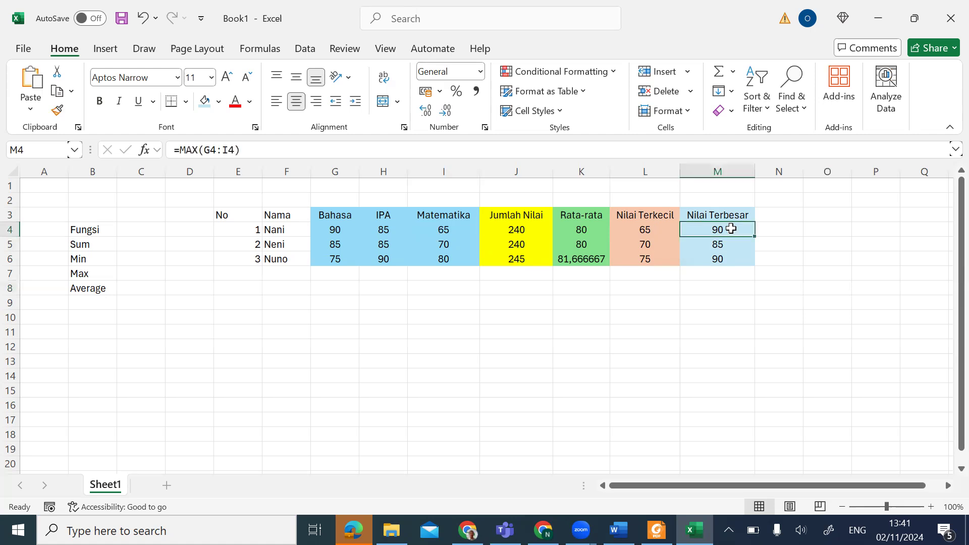
{"action": "left_click", "coordinate": [345, 232]}
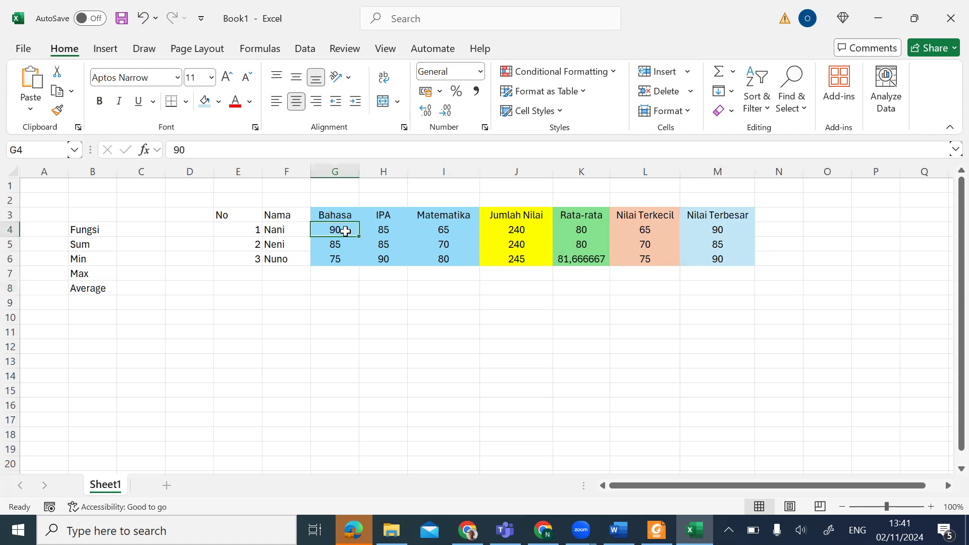
{"action": "left_click", "coordinate": [643, 247]}
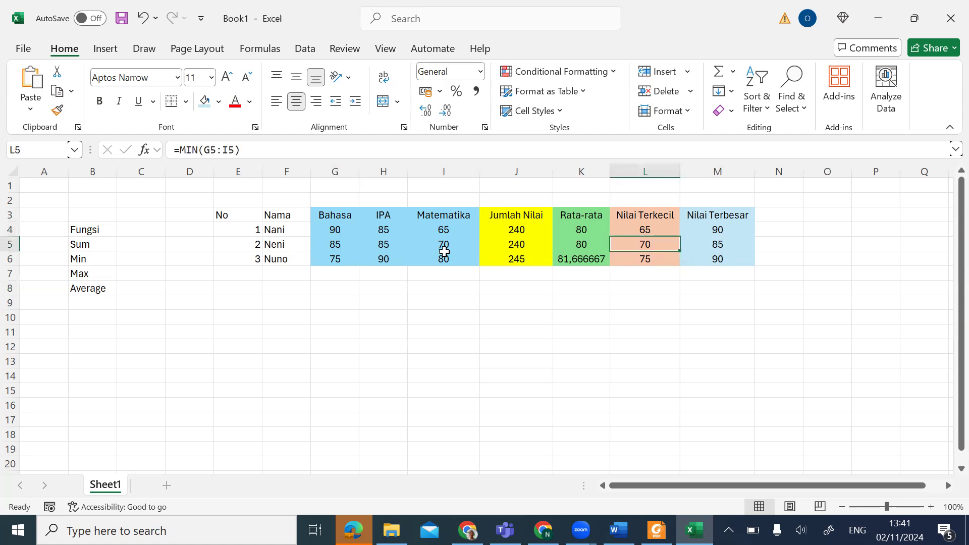
{"action": "left_click", "coordinate": [444, 255]}
{"action": "left_click", "coordinate": [445, 245]}
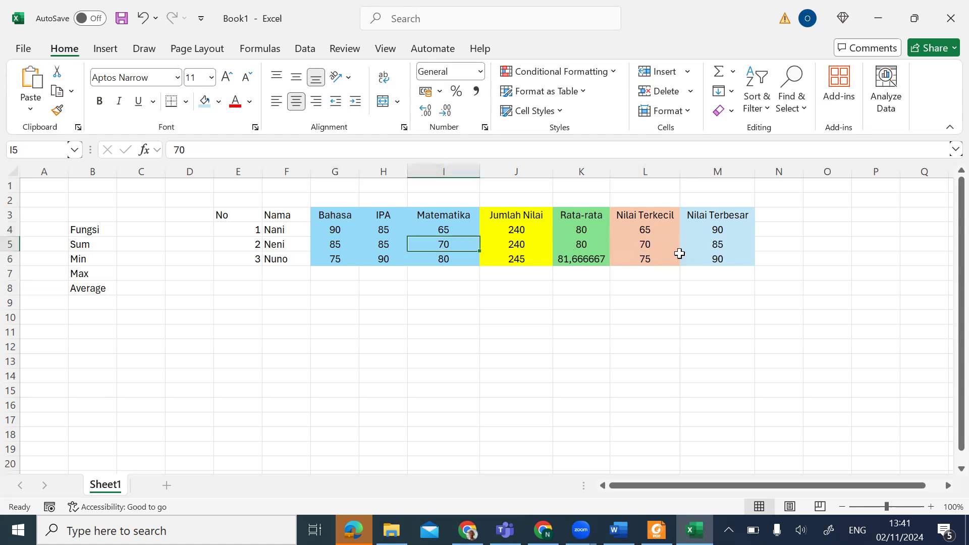
{"action": "left_click", "coordinate": [719, 245]}
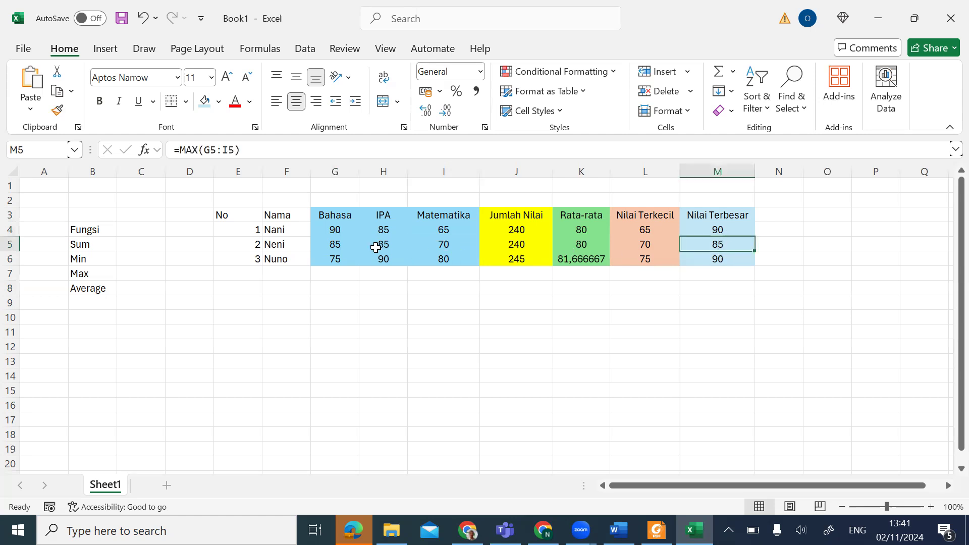
{"action": "left_click_drag", "start_coordinate": [376, 247], "coordinate": [335, 245]}
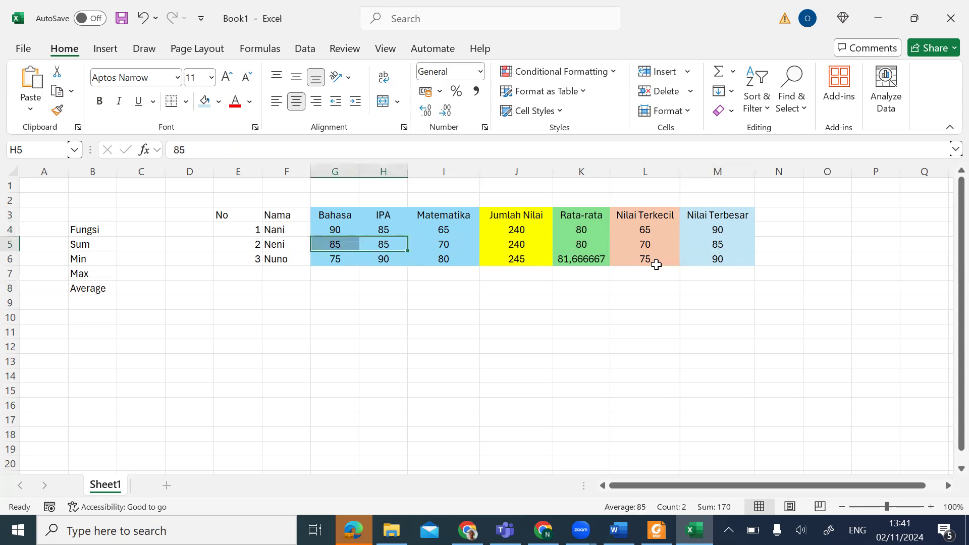
{"action": "left_click", "coordinate": [656, 263]}
{"action": "left_click", "coordinate": [335, 258]}
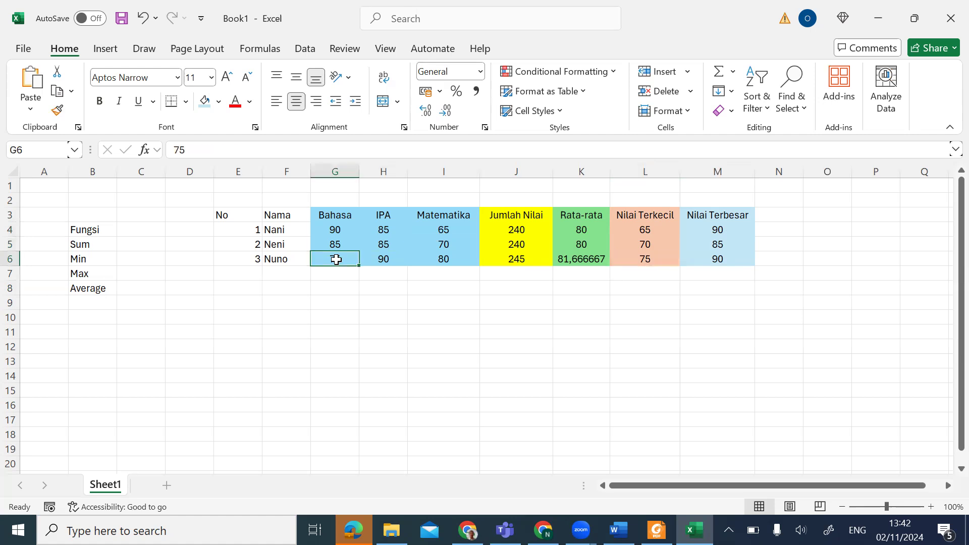
{"action": "left_click", "coordinate": [715, 258]}
{"action": "left_click", "coordinate": [430, 263]}
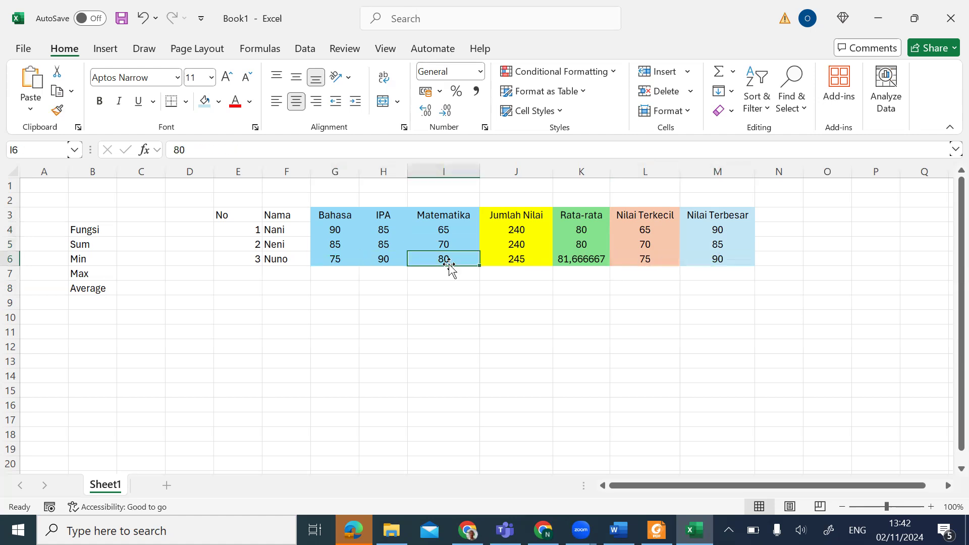
{"action": "left_click", "coordinate": [775, 313]}
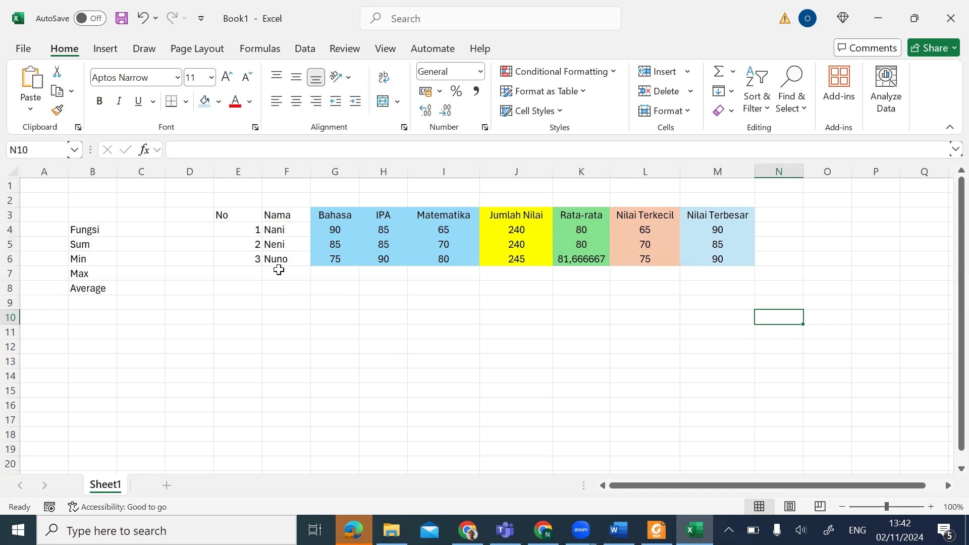
Step: Enter the summary row labels Jumlah, Rata-rata, Terkecil and Terbesar in F7 to F10 below the student names
{"action": "left_click", "coordinate": [276, 275]}
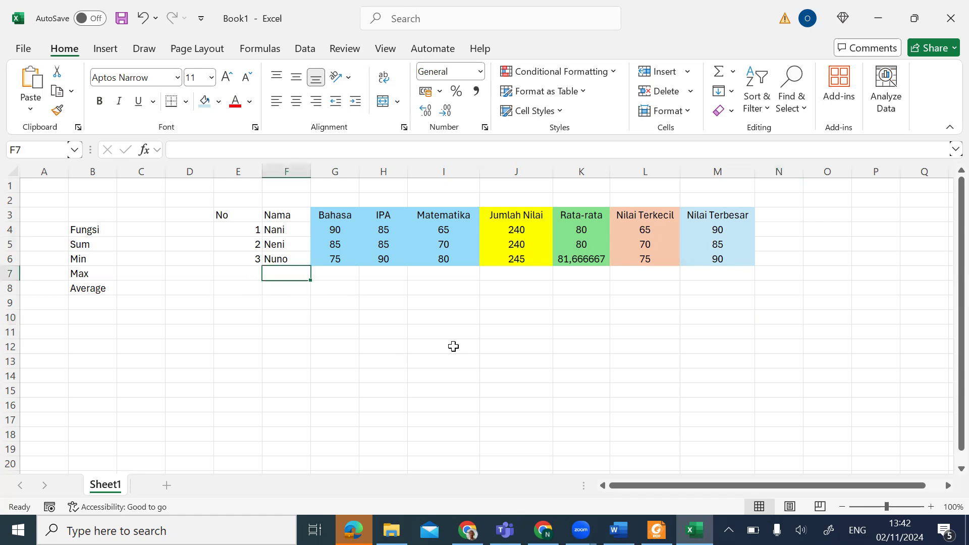
{"action": "type", "text": "Jumlah"}
{"action": "key", "text": "Return"}
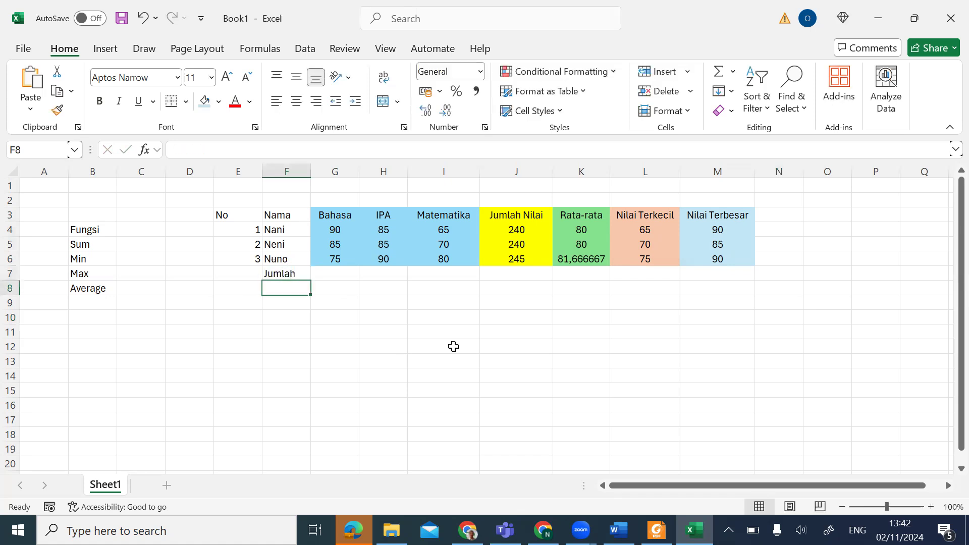
{"action": "type", "text": "Rata-rata"}
{"action": "key", "text": "Return"}
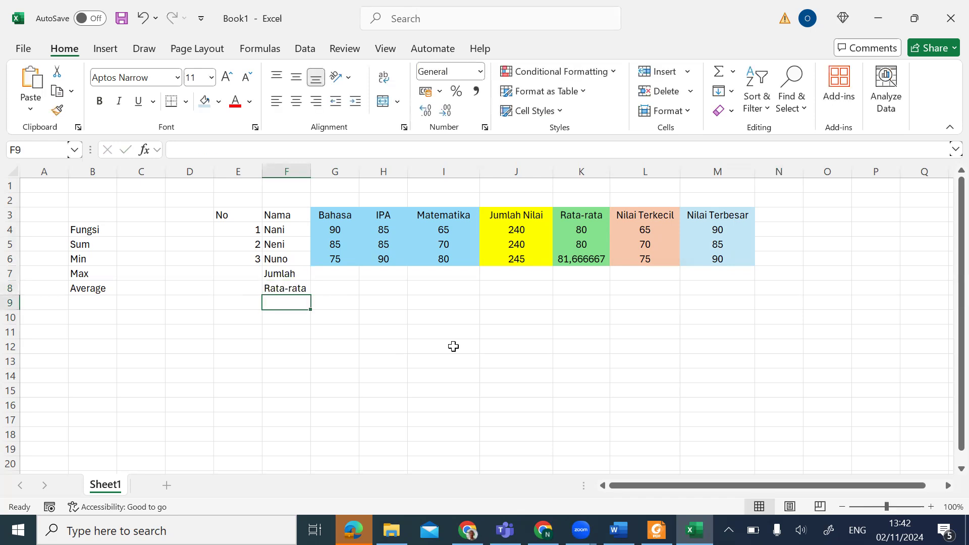
{"action": "type", "text": "Terke"}
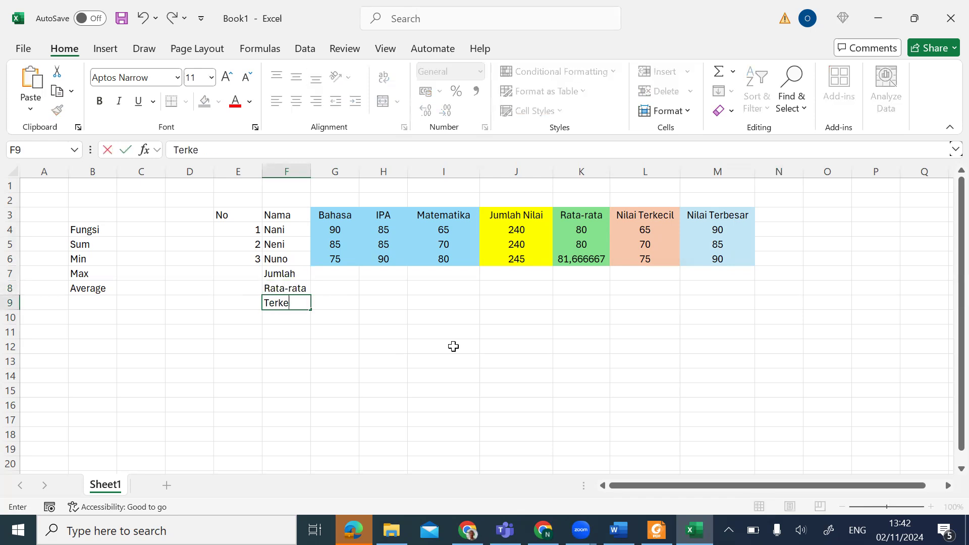
{"action": "type", "text": "cil"}
{"action": "key", "text": "Return"}
{"action": "type", "text": "Terbesar"}
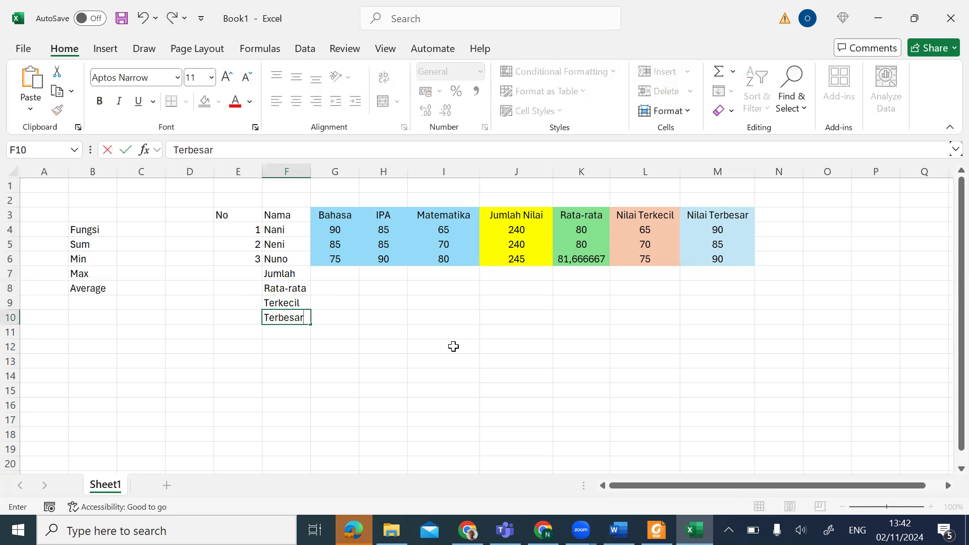
{"action": "key", "text": "Return"}
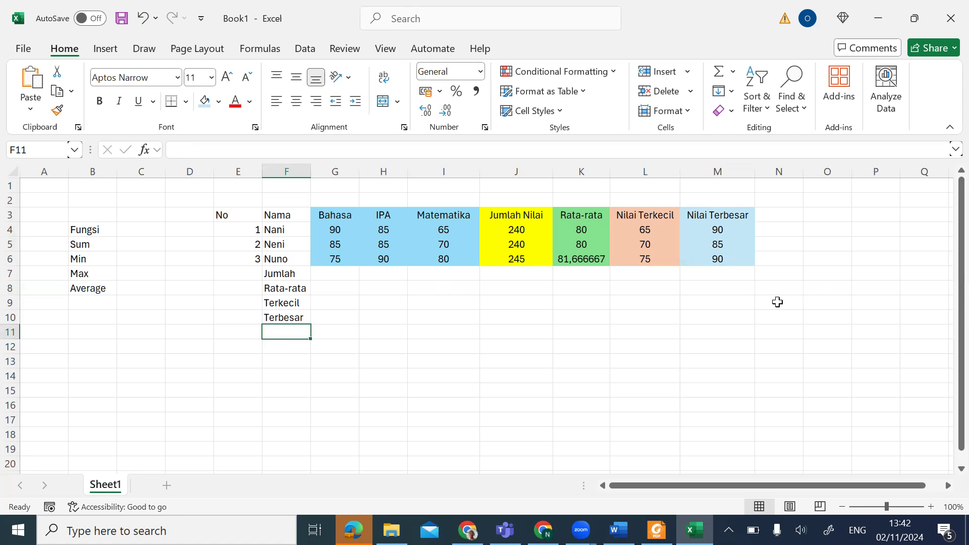
{"action": "left_click", "coordinate": [434, 347]}
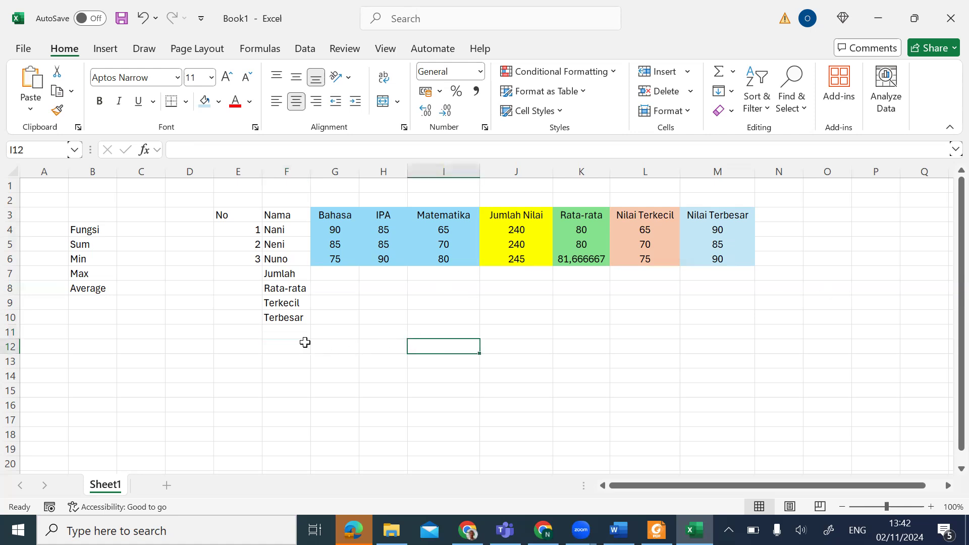
Step: Apply all borders to the empty summary cells G7 to M10
{"action": "left_click_drag", "start_coordinate": [330, 288], "coordinate": [374, 300]}
{"action": "left_click_drag", "start_coordinate": [337, 273], "coordinate": [719, 326]}
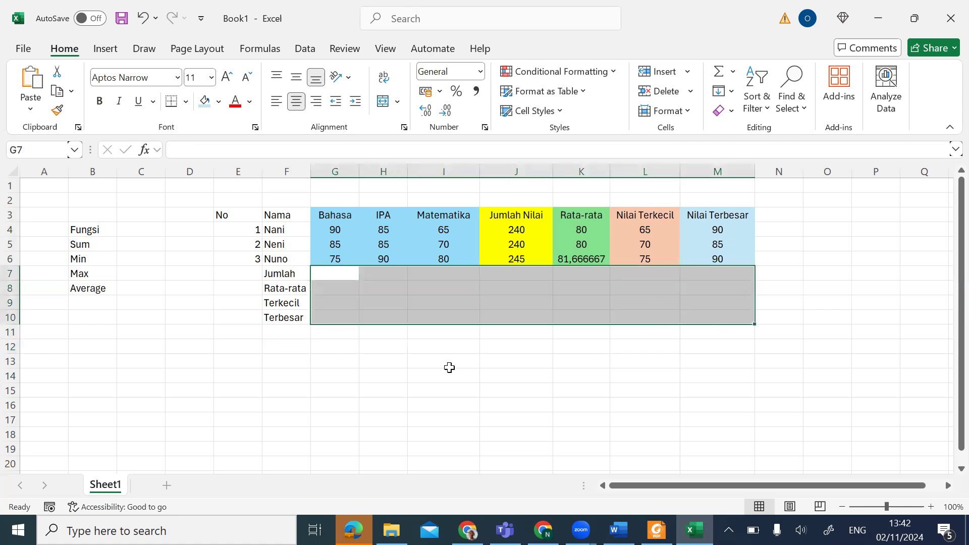
{"action": "left_click", "coordinate": [312, 360]}
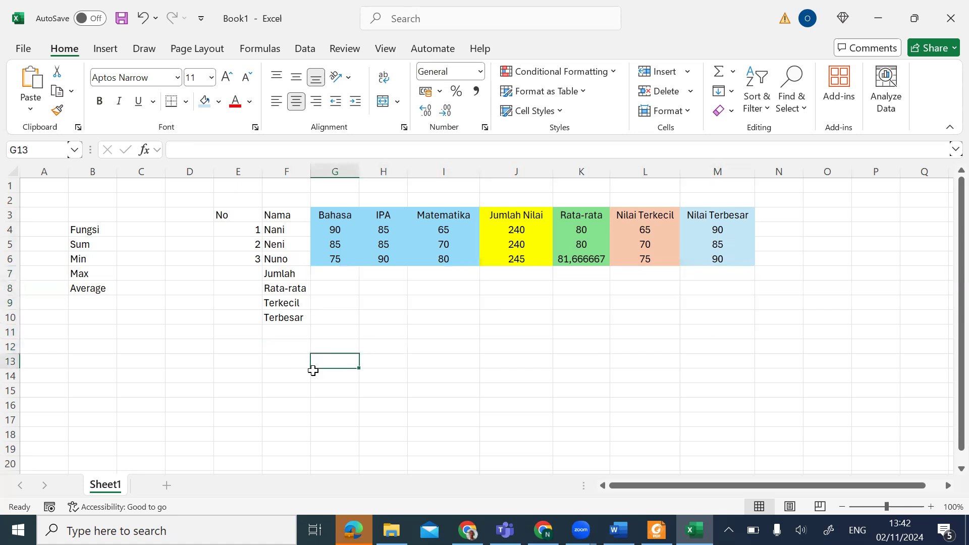
{"action": "left_click_drag", "start_coordinate": [336, 272], "coordinate": [738, 312]}
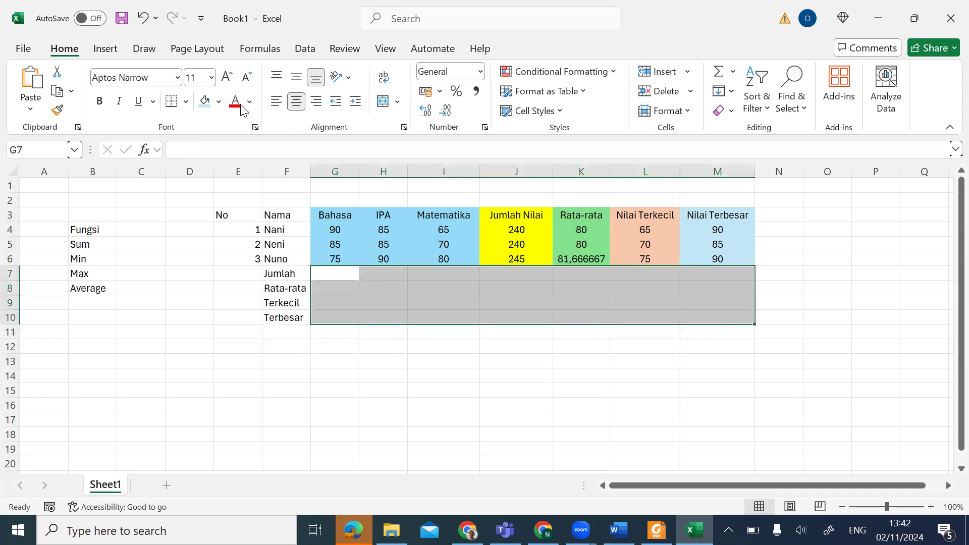
{"action": "left_click", "coordinate": [186, 102]}
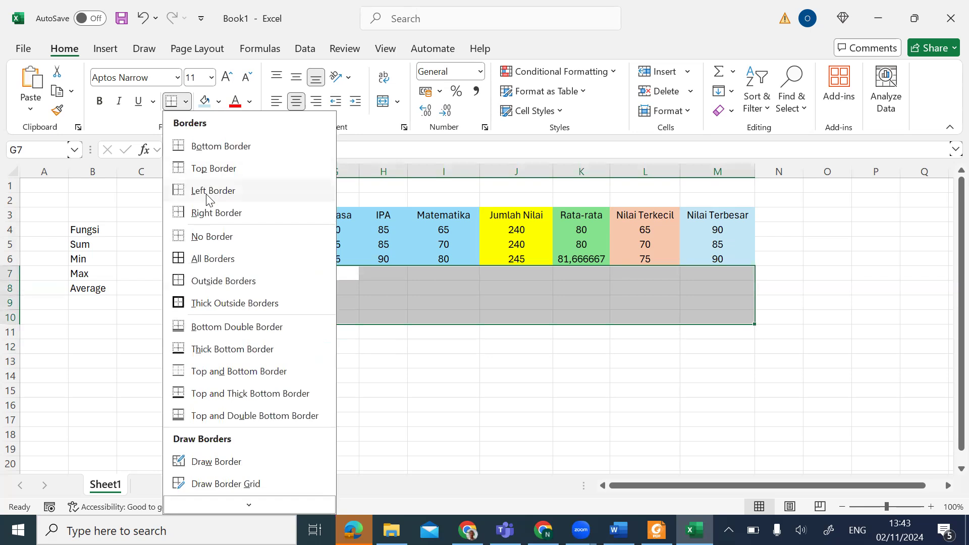
{"action": "left_click", "coordinate": [209, 259]}
{"action": "left_click", "coordinate": [486, 348]}
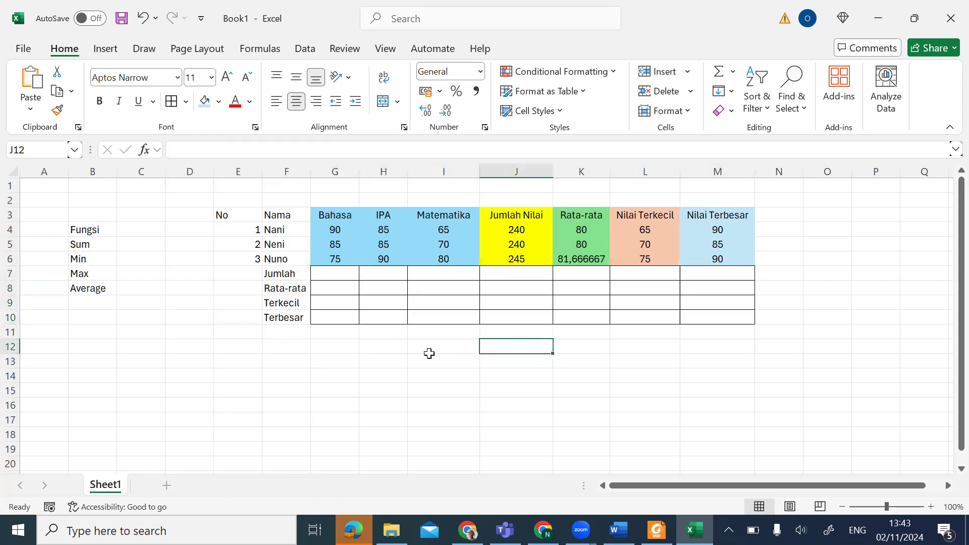
Step: Enter the exercise note "Jumlah siswa adalah 10" in G13 below the table
{"action": "left_click", "coordinate": [319, 360]}
{"action": "type", "text": "Jum"}
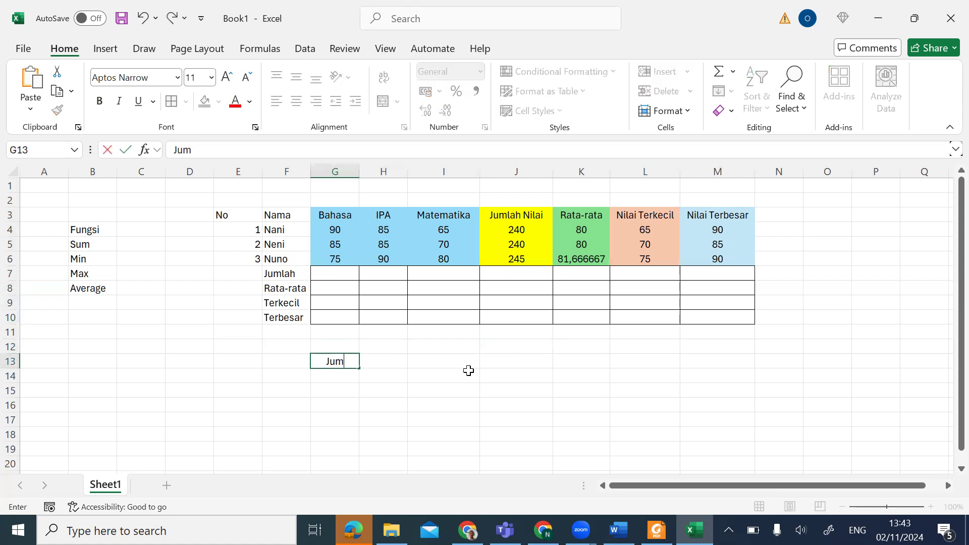
{"action": "type", "text": "lah siswa a"}
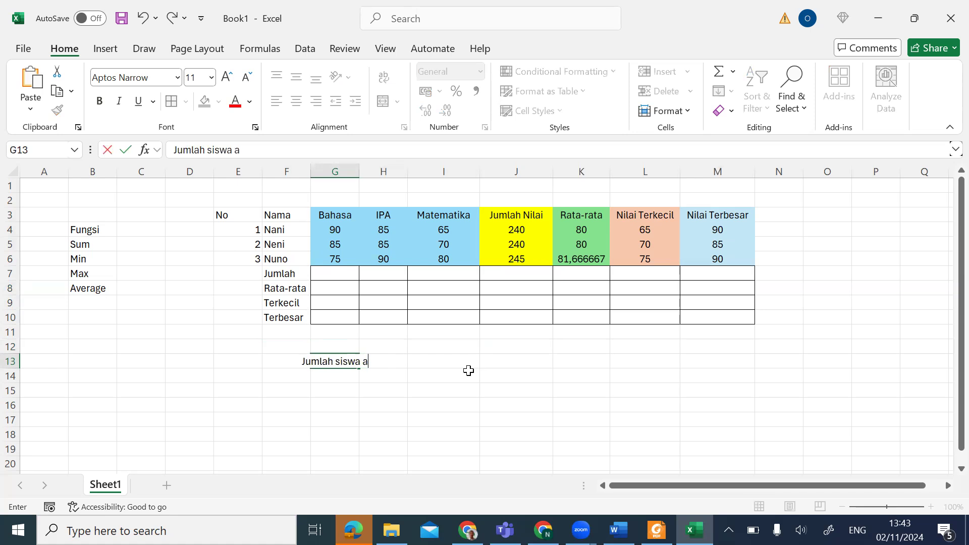
{"action": "type", "text": "dalah 10"}
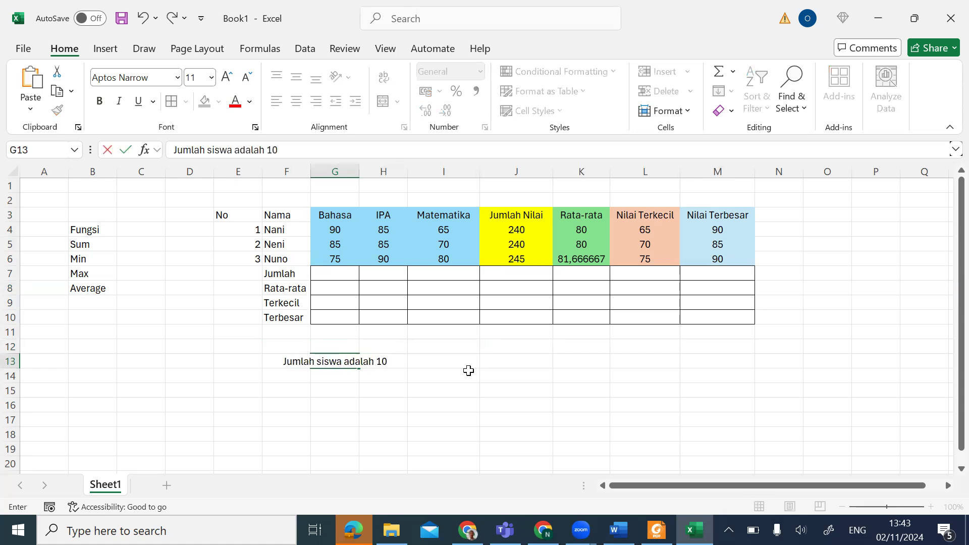
{"action": "key", "text": "Return"}
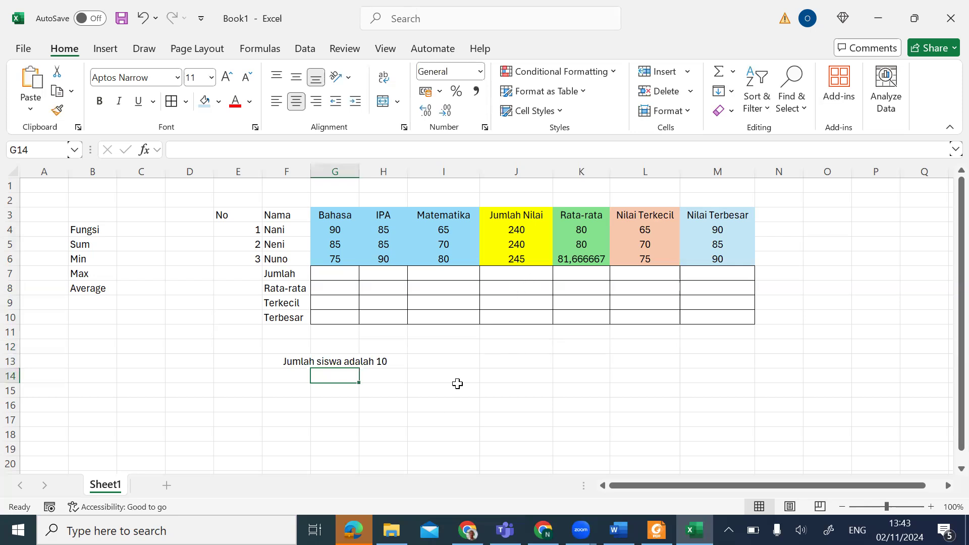
{"action": "left_click", "coordinate": [300, 375]}
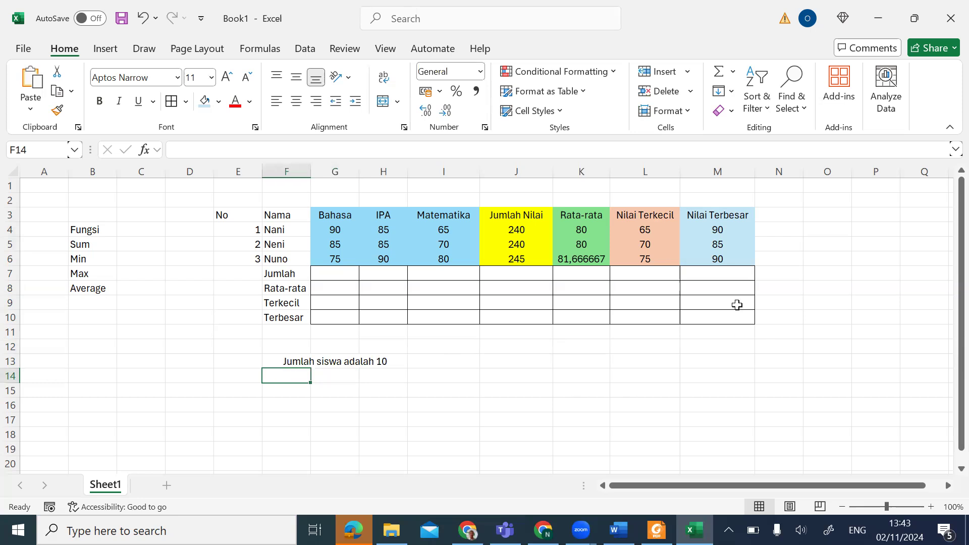
Step: Add a Ranking column header in N3 and enter a question mark beneath it in N4
{"action": "left_click", "coordinate": [786, 215]}
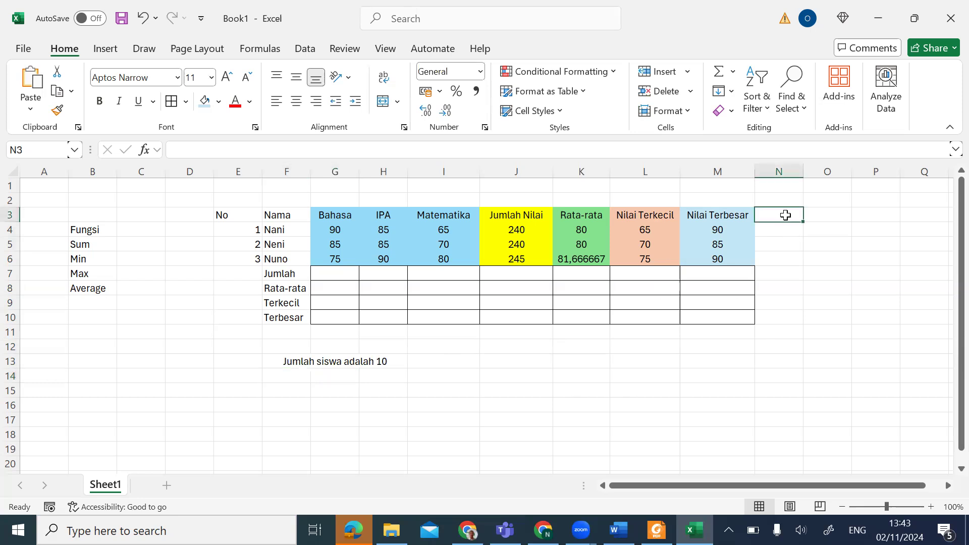
{"action": "type", "text": "Ranking"}
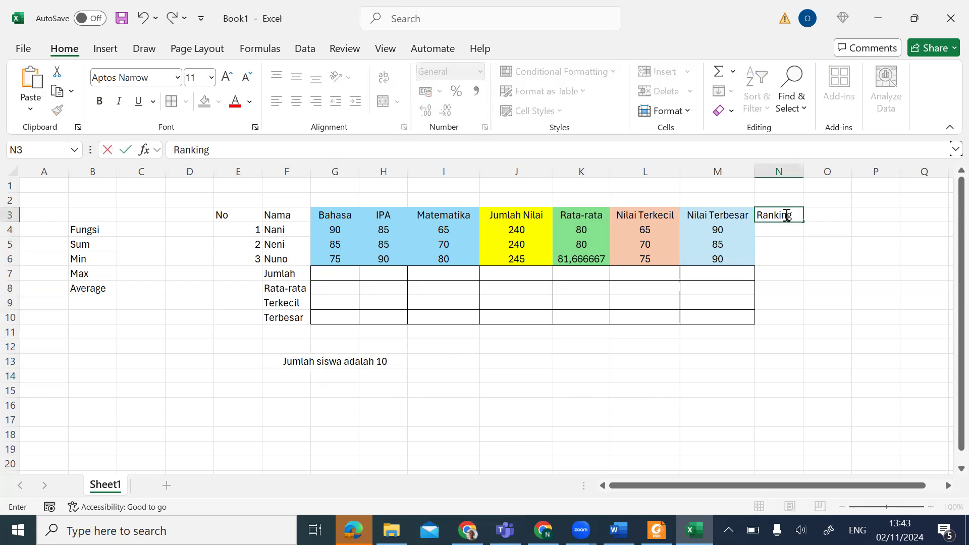
{"action": "key", "text": "Return"}
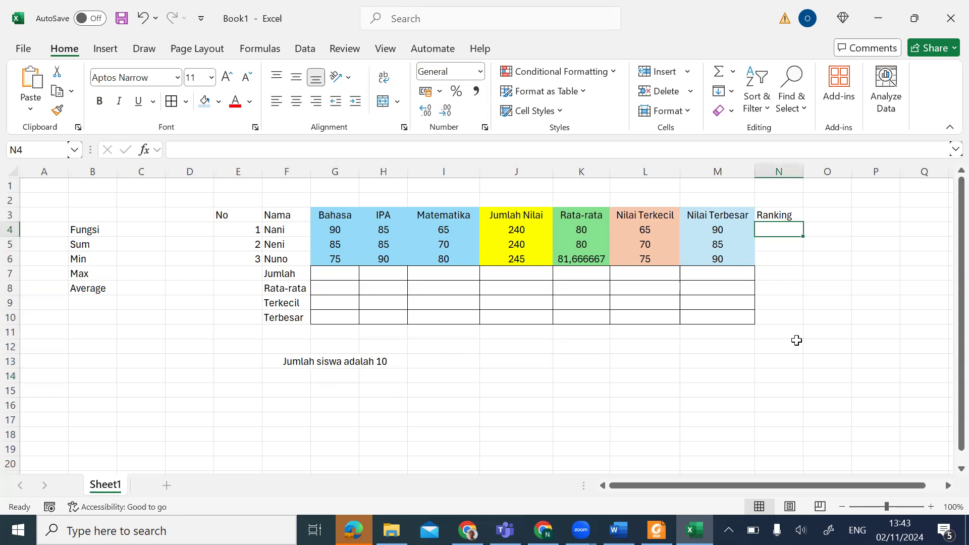
{"action": "type", "text": "?"}
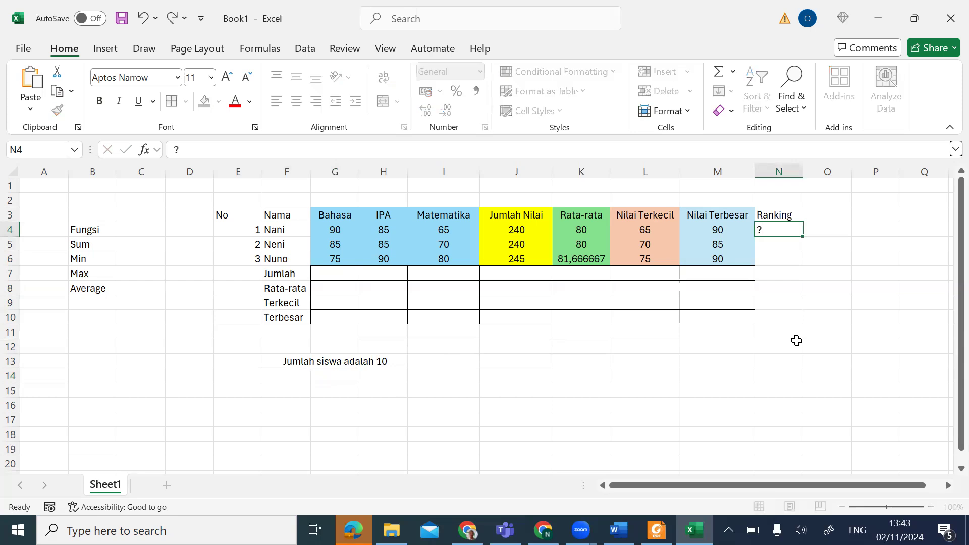
{"action": "key", "text": "Return"}
Step: Enter the exercise note "Mencari Rangking ?" in F14
{"action": "left_click", "coordinate": [298, 379]}
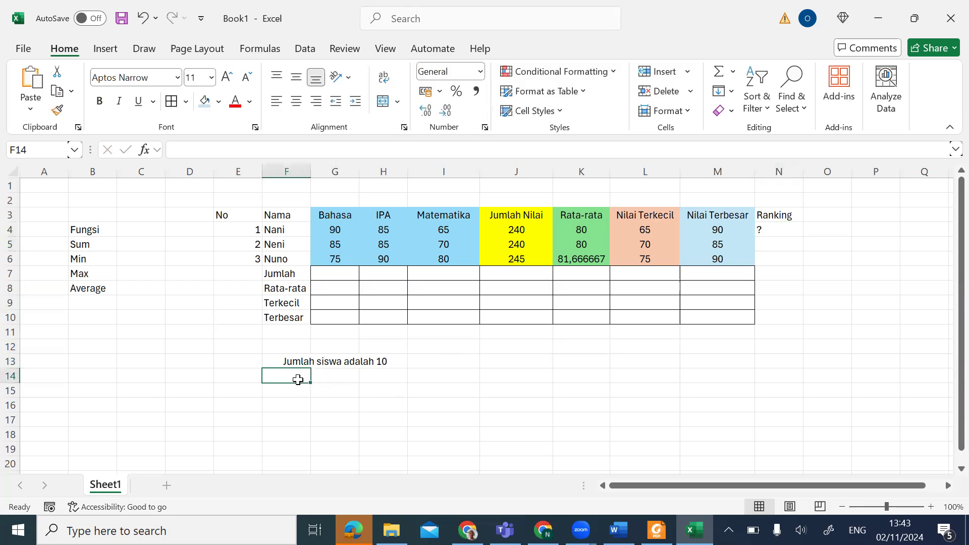
{"action": "type", "text": "Mencar"}
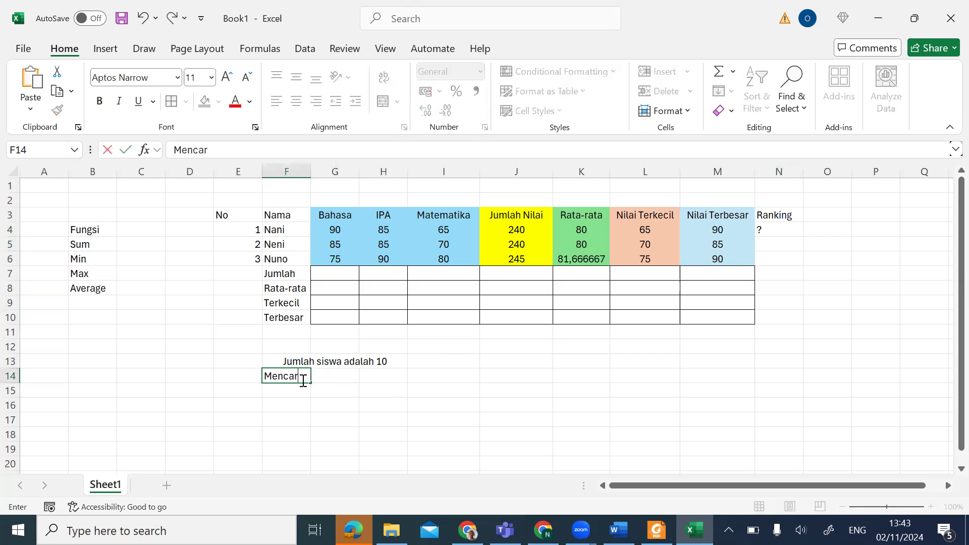
{"action": "type", "text": "i Rangking"}
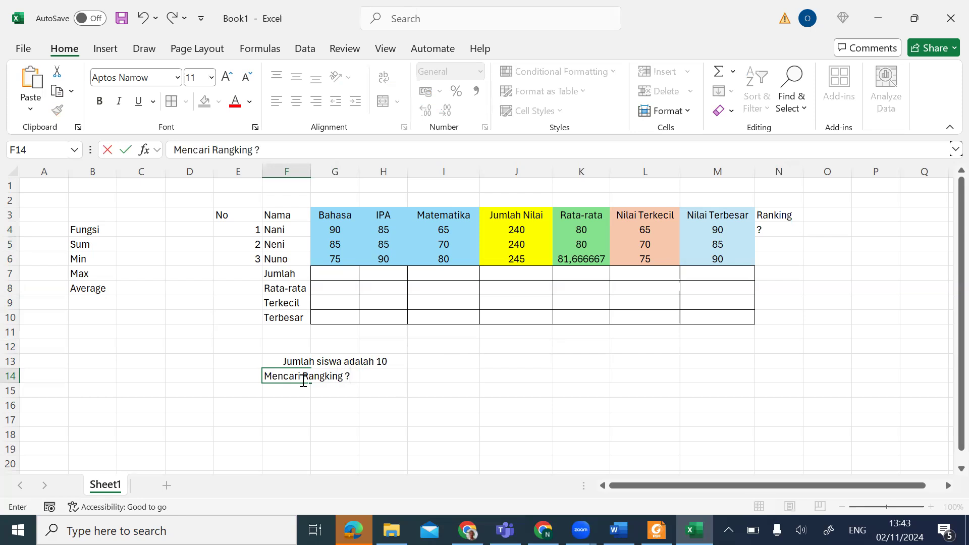
{"action": "type", "text": " ?"}
{"action": "left_click", "coordinate": [644, 375]}
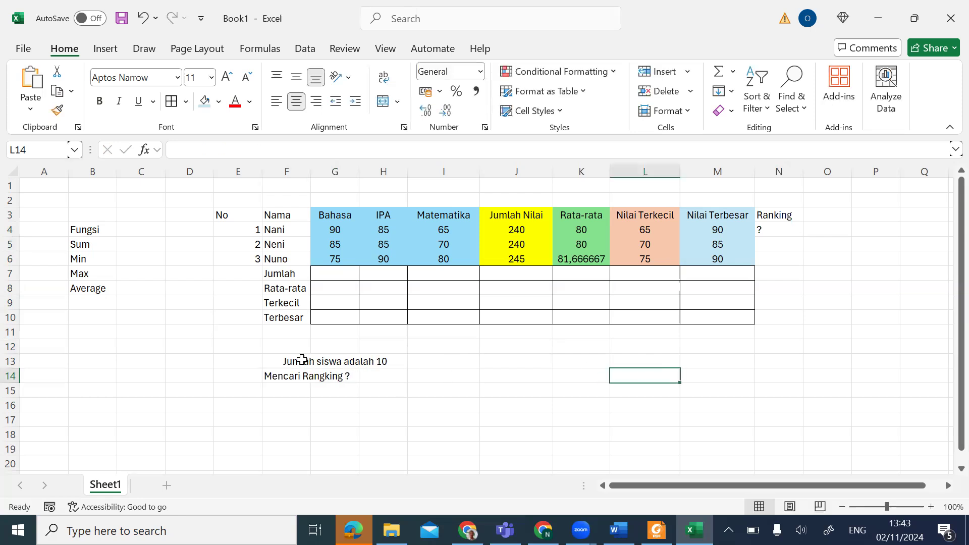